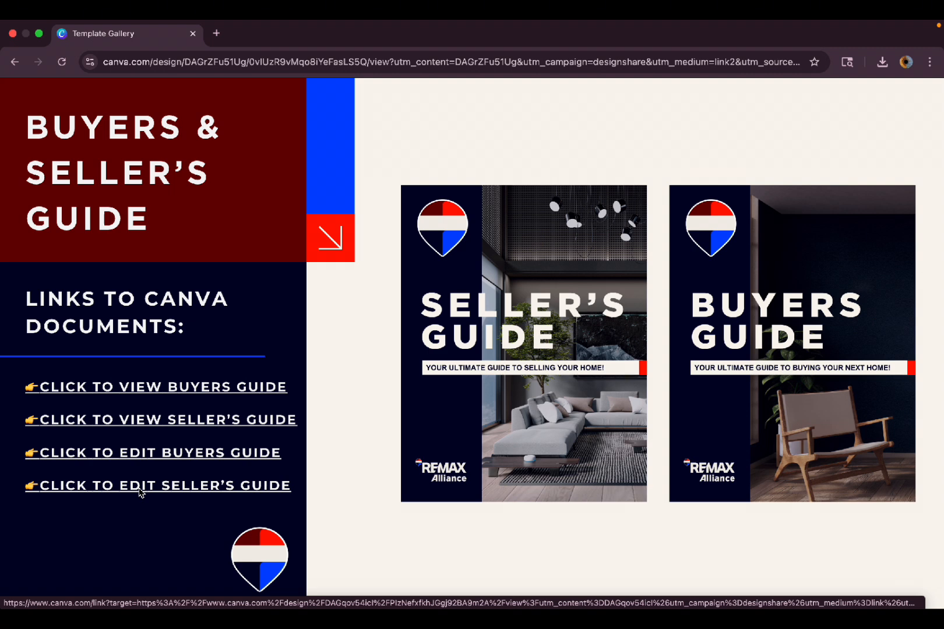
Open the 'Click to view Buyers Guide' link from the Template Gallery design in a new tab.
{"action": "left_click", "coordinate": [155, 452]}
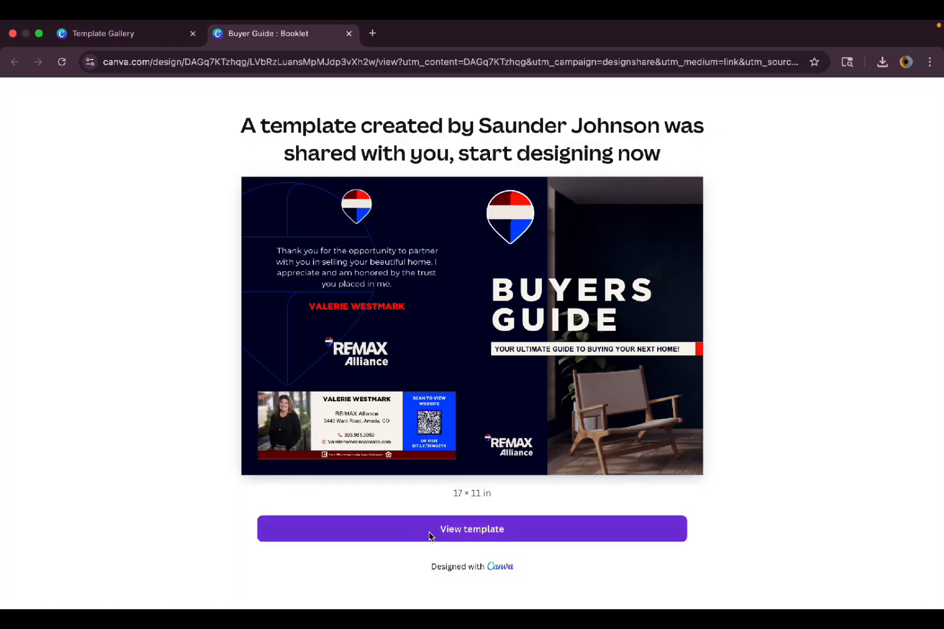
View the template and open 'Copy of Buyer Guide : Booklet' in the editor.
{"action": "left_click", "coordinate": [539, 541]}
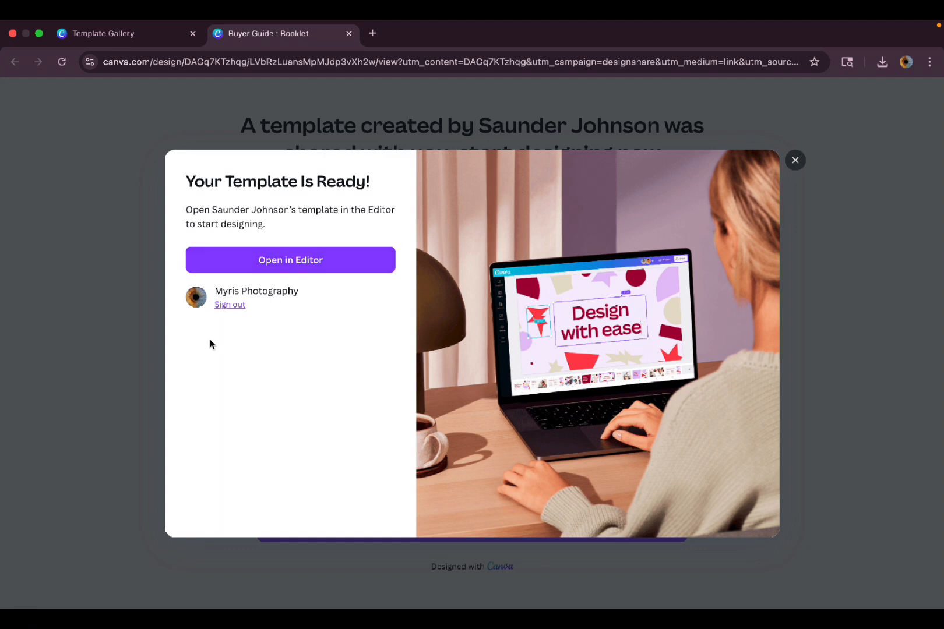
{"action": "left_click", "coordinate": [362, 269]}
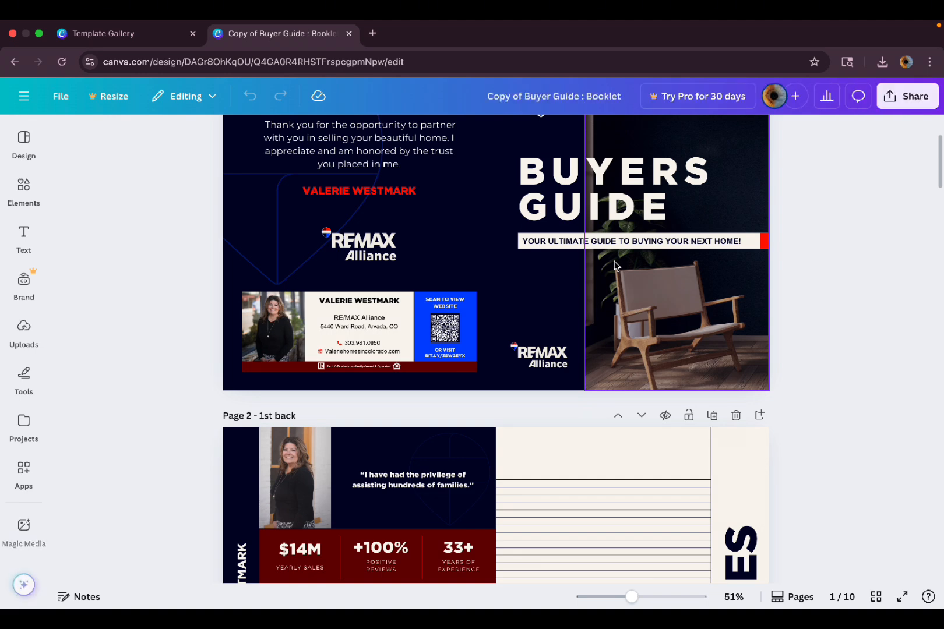
{"action": "scroll", "coordinate": [617, 266], "scroll_direction": "up", "scroll_amount": 3}
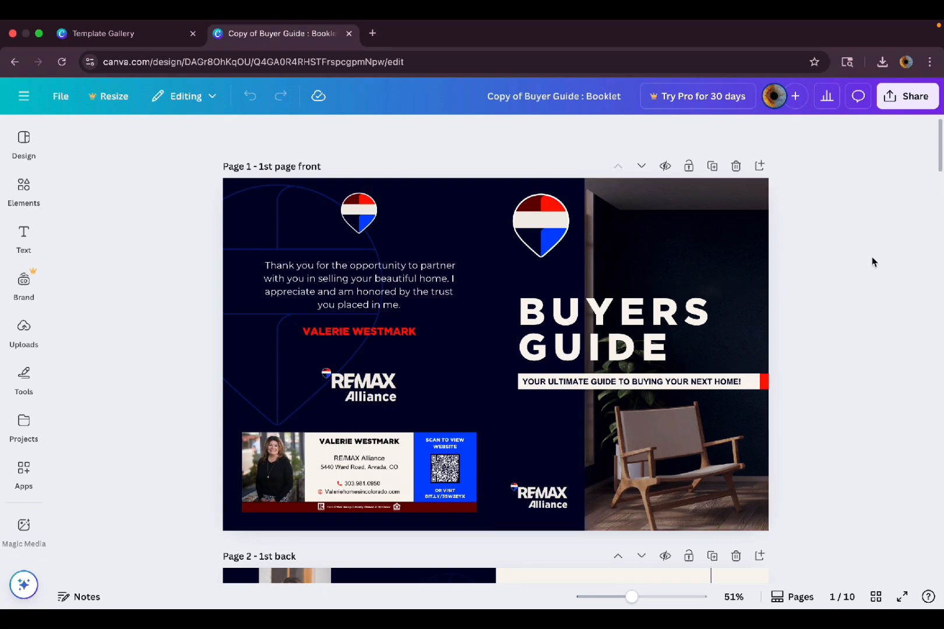
{"action": "left_click", "coordinate": [704, 211]}
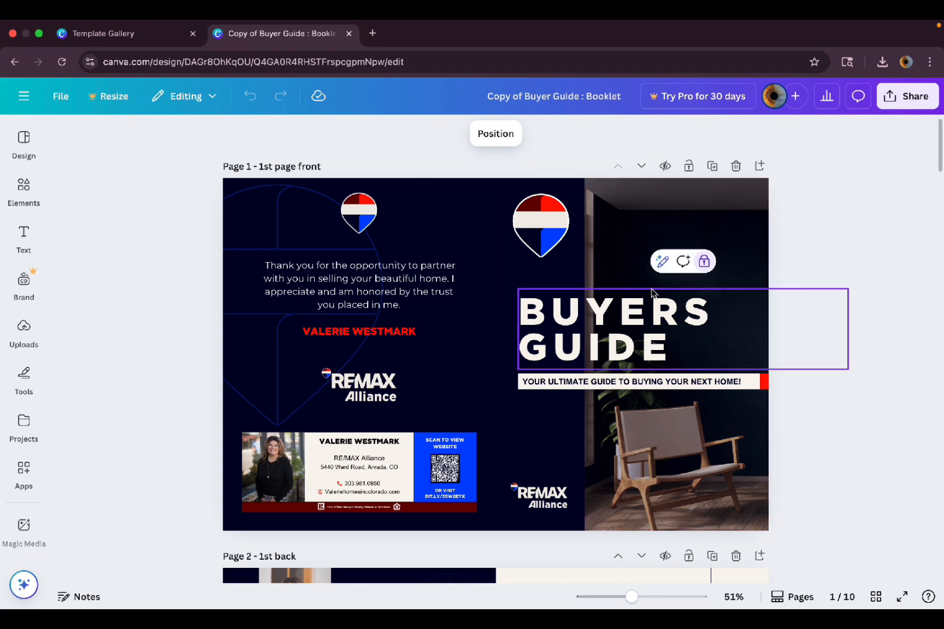
{"action": "left_click", "coordinate": [667, 381]}
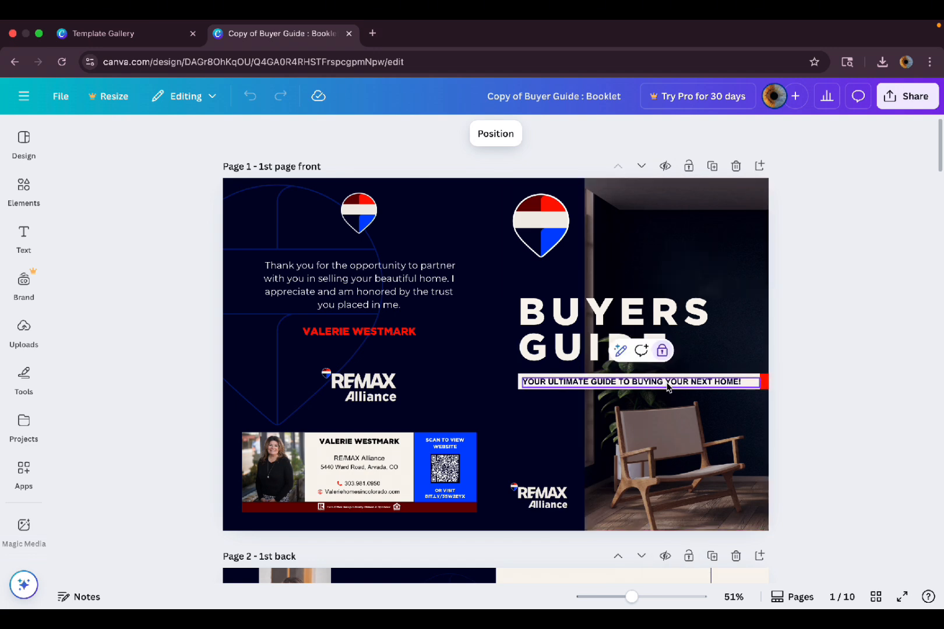
{"action": "left_click", "coordinate": [544, 253]}
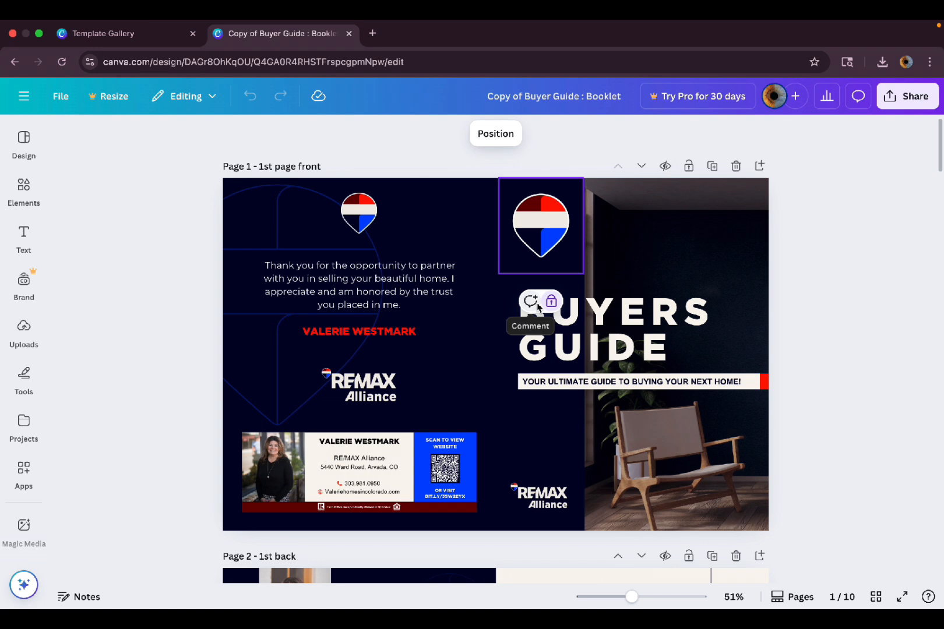
{"action": "left_click", "coordinate": [395, 288]}
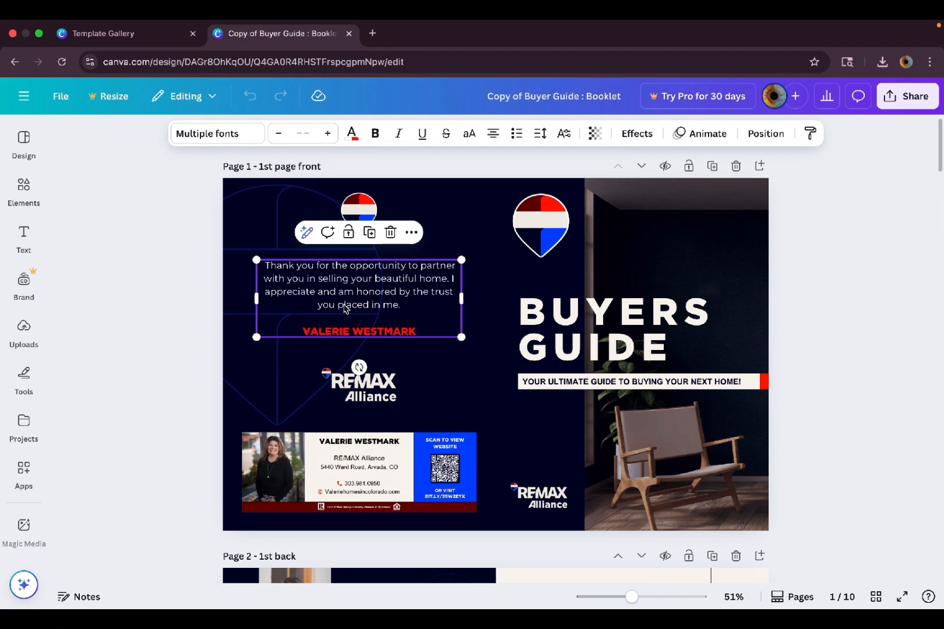
{"action": "double_click", "coordinate": [395, 286]}
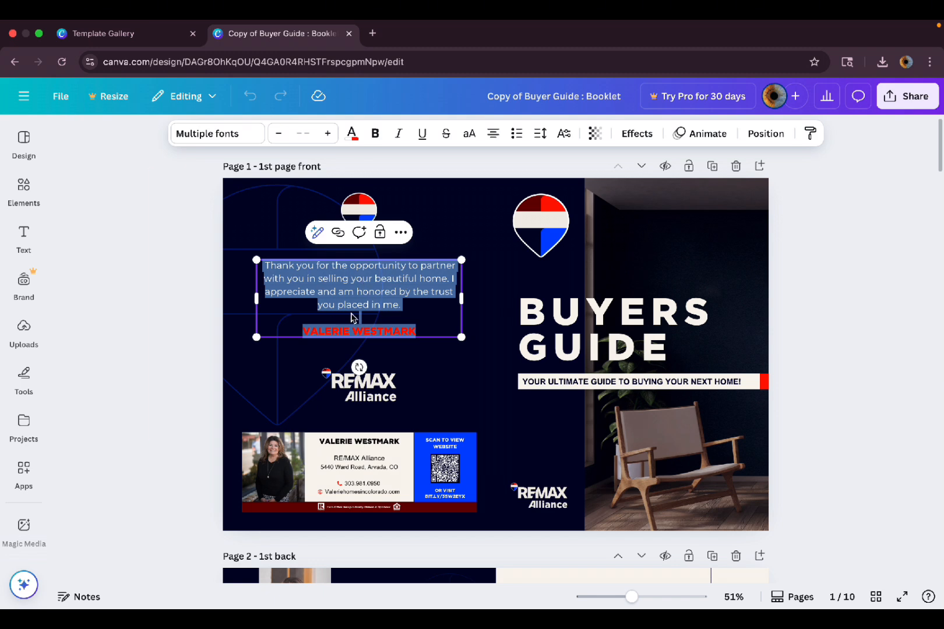
{"action": "type", "text": "fegdffsg"}
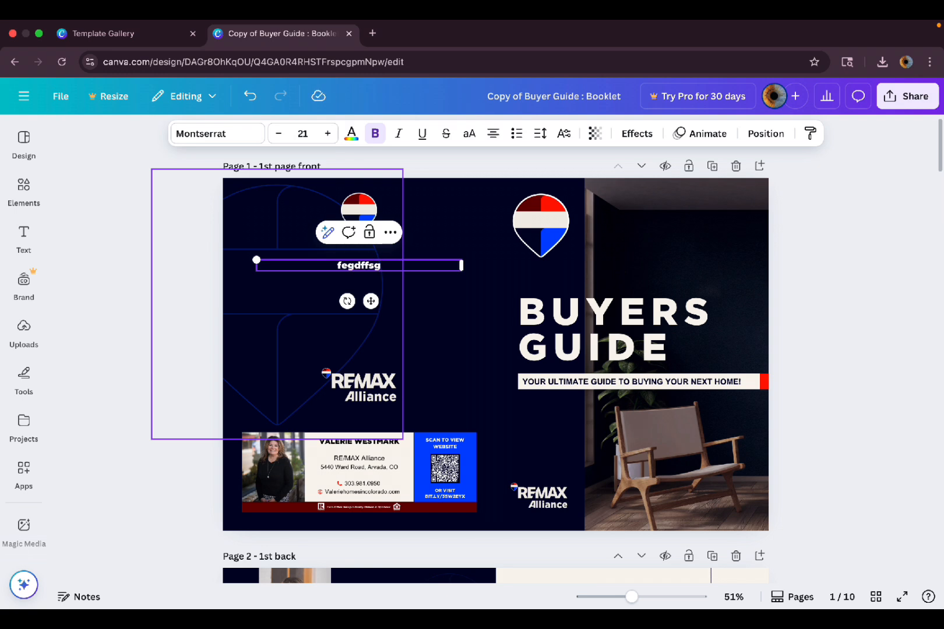
{"action": "key", "text": "super+z"}
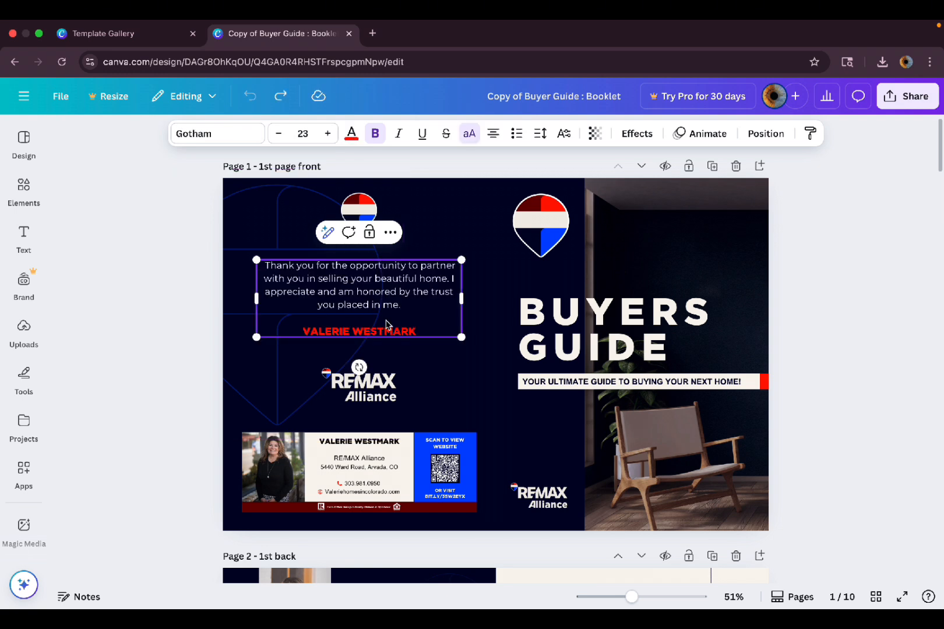
{"action": "double_click", "coordinate": [376, 291]}
{"action": "triple_click", "coordinate": [376, 291]}
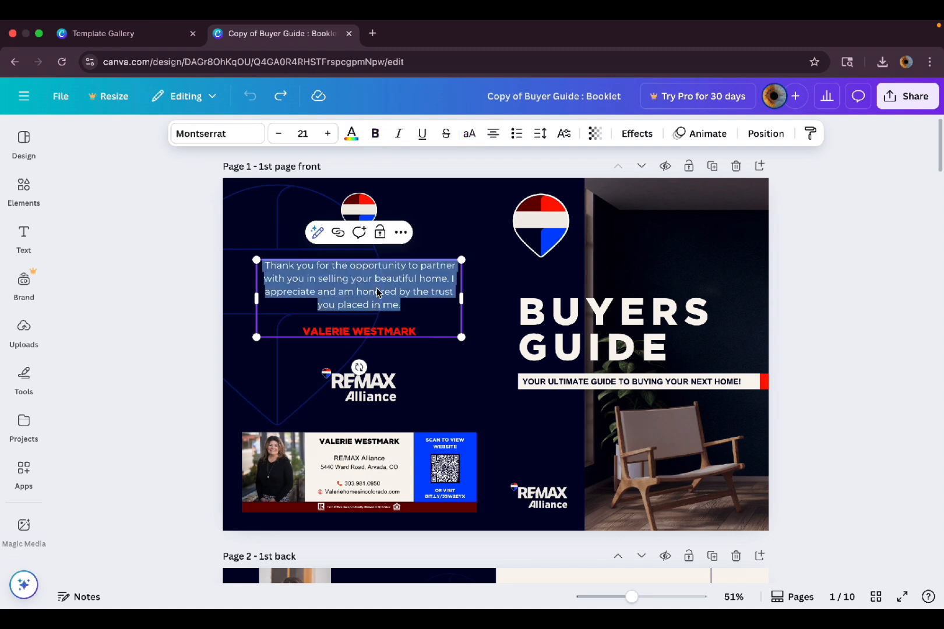
{"action": "type", "text": "sdfgsfgs"}
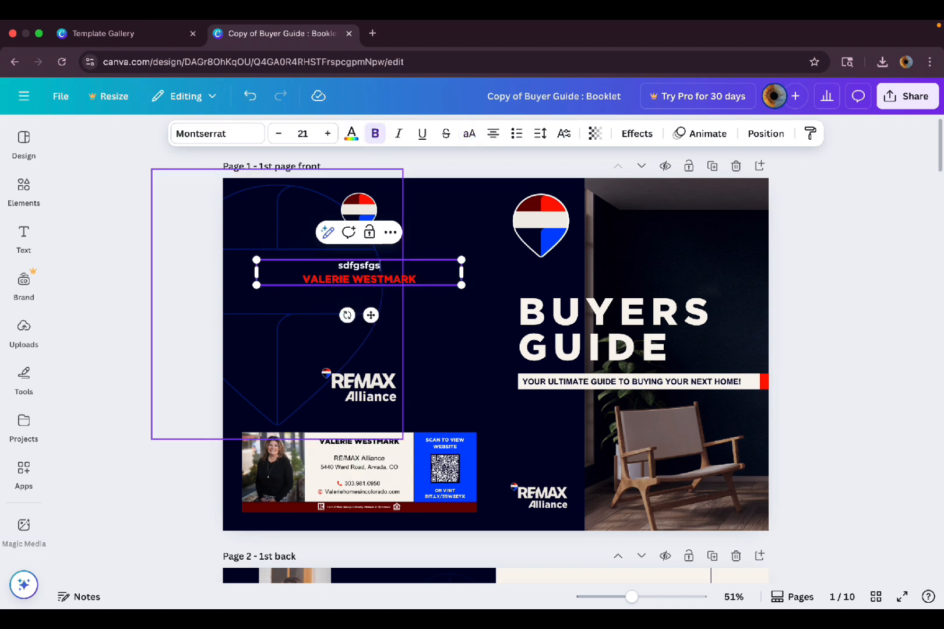
{"action": "key", "text": "super+z"}
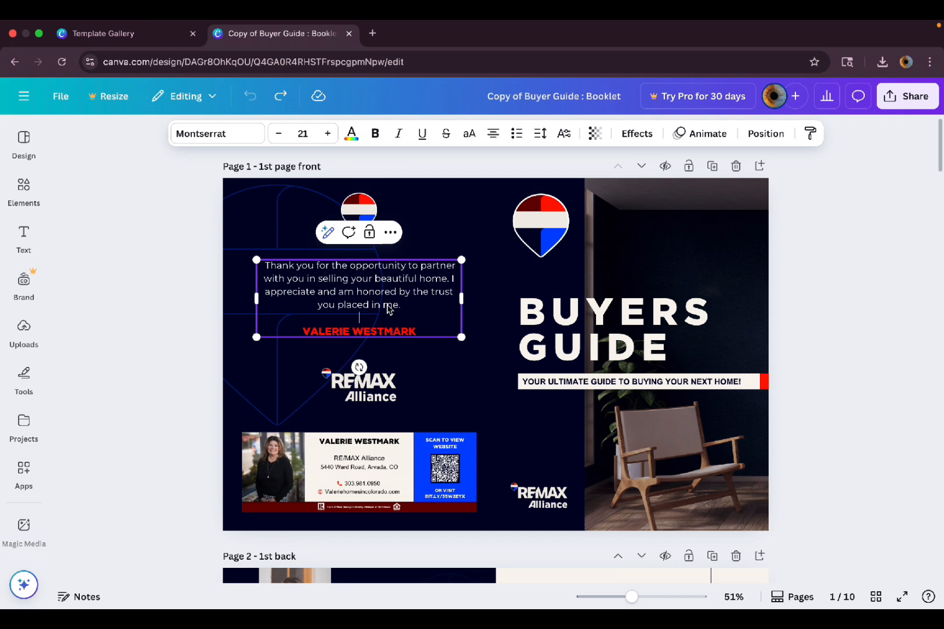
{"action": "left_click_drag", "start_coordinate": [265, 267], "coordinate": [350, 283]}
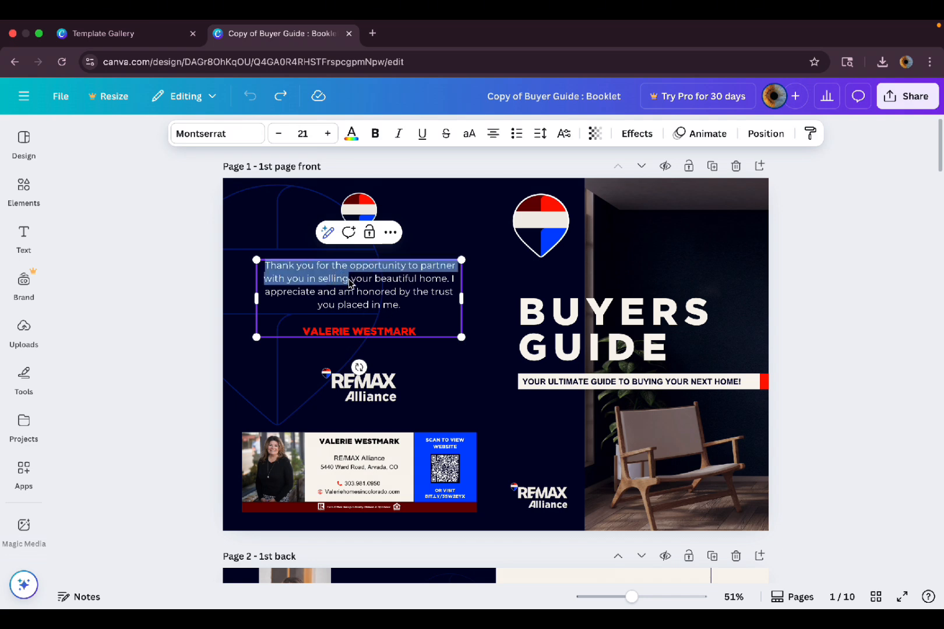
{"action": "type", "text": "sdfgsvzcv"}
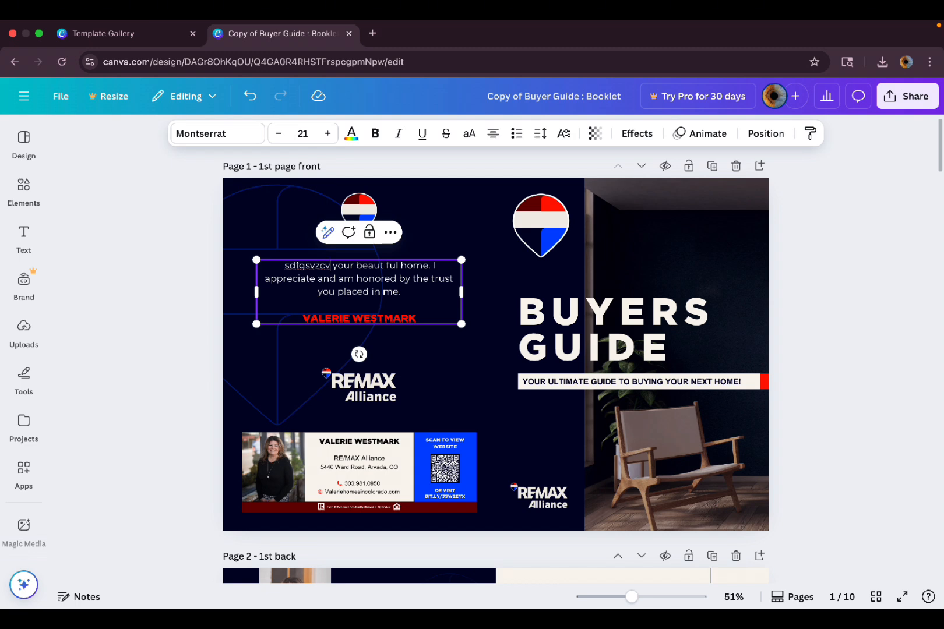
{"action": "key", "text": "ctrl+z"}
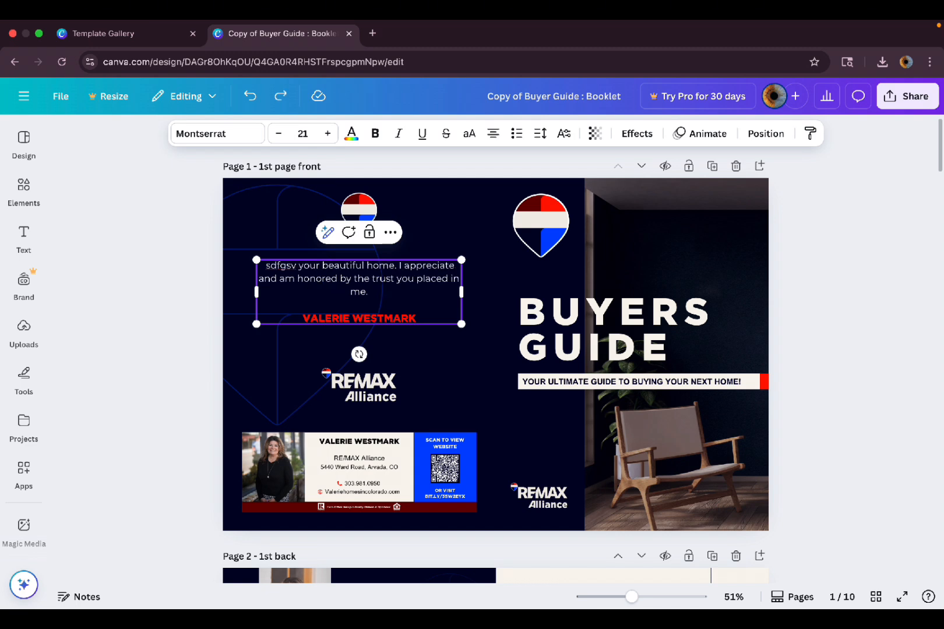
{"action": "key", "text": "ctrl+z"}
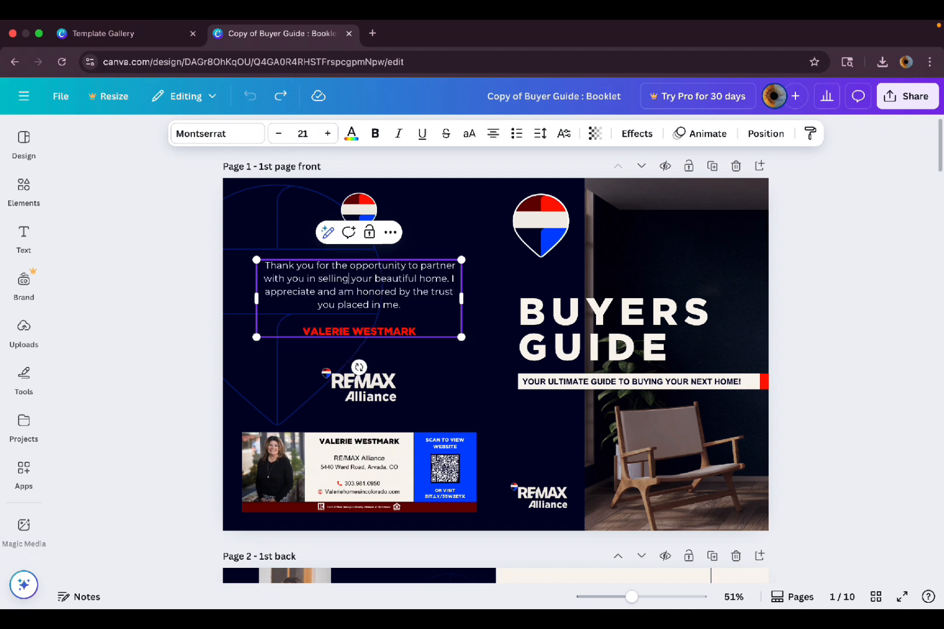
Replace the red signature name with the new agent's name, undoing stray test typing in the paragraph.
{"action": "triple_click", "coordinate": [390, 335]}
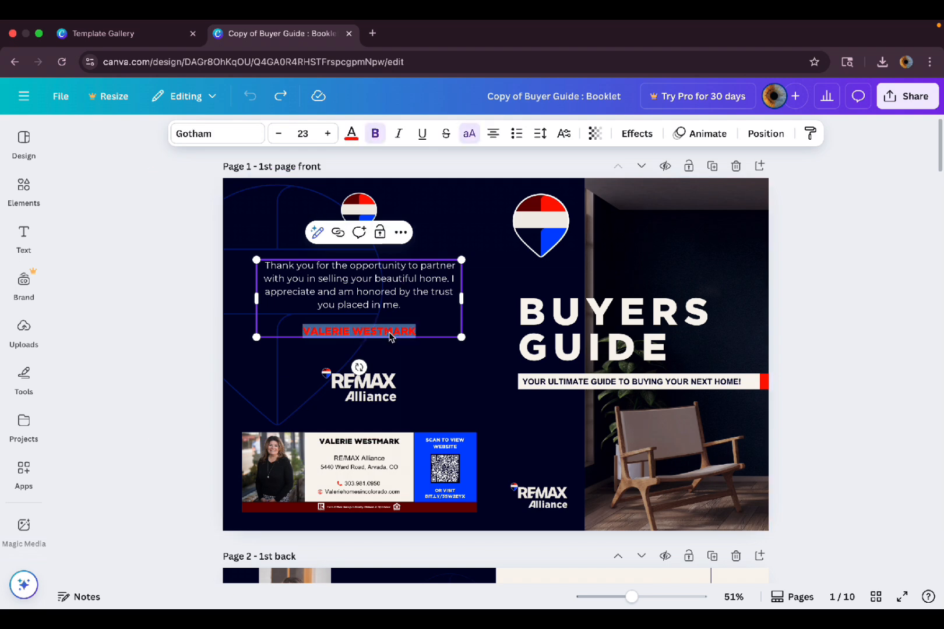
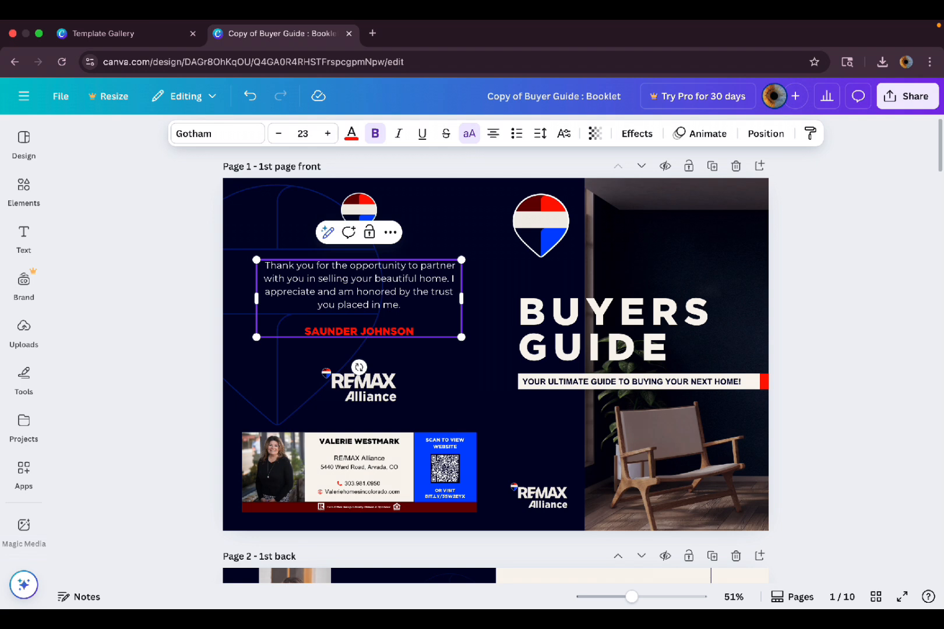
{"action": "left_click", "coordinate": [307, 280]}
{"action": "left_click_drag", "start_coordinate": [289, 267], "coordinate": [415, 316]}
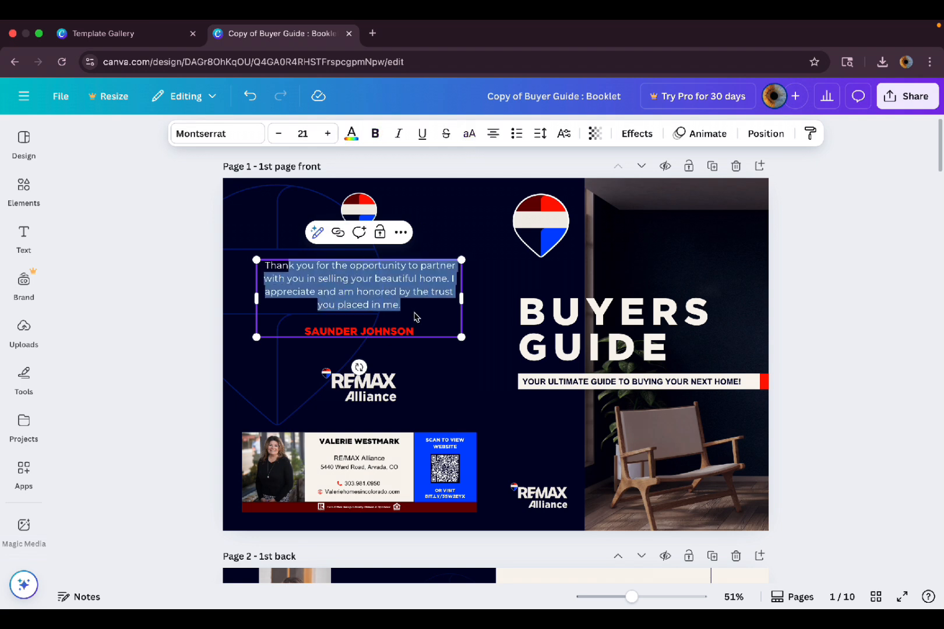
{"action": "type", "text": "sdfsdfsd"}
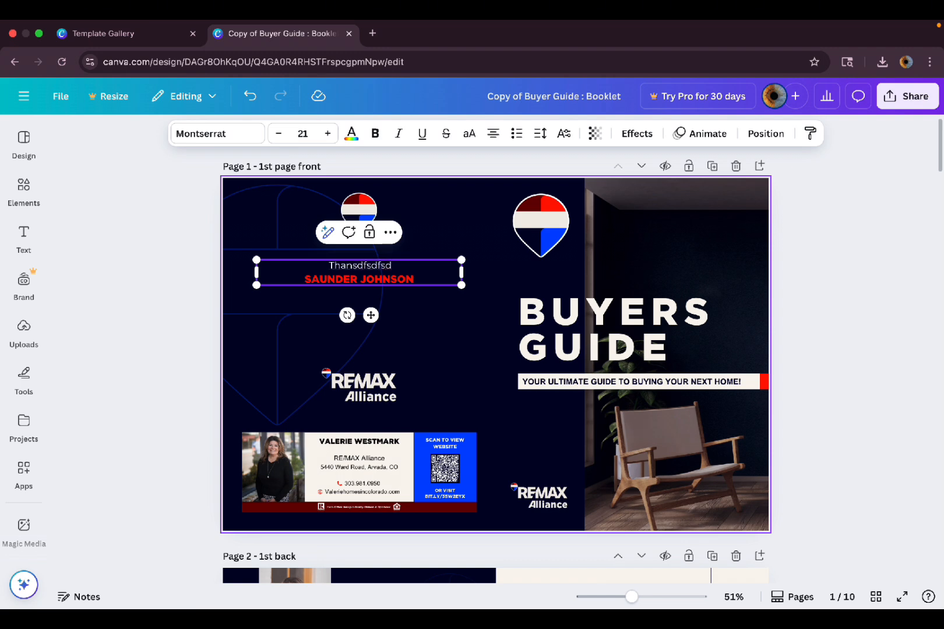
{"action": "key", "text": "ctrl+z"}
{"action": "key", "text": "ctrl+z"}
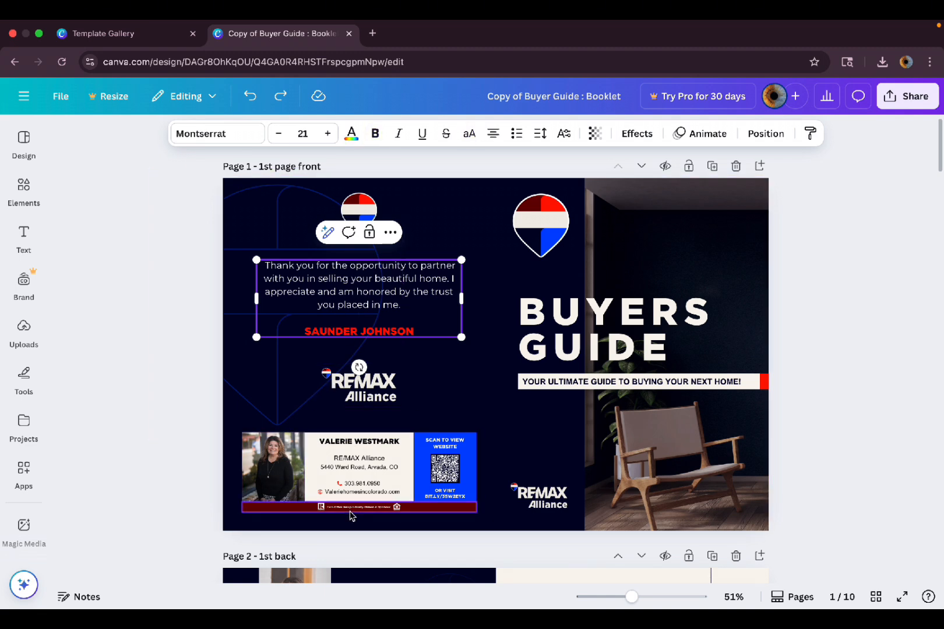
Replace the name on the business card with the new agent's name.
{"action": "scroll", "coordinate": [351, 516], "scroll_direction": "up", "scroll_amount": 3}
{"action": "left_click", "coordinate": [338, 418]}
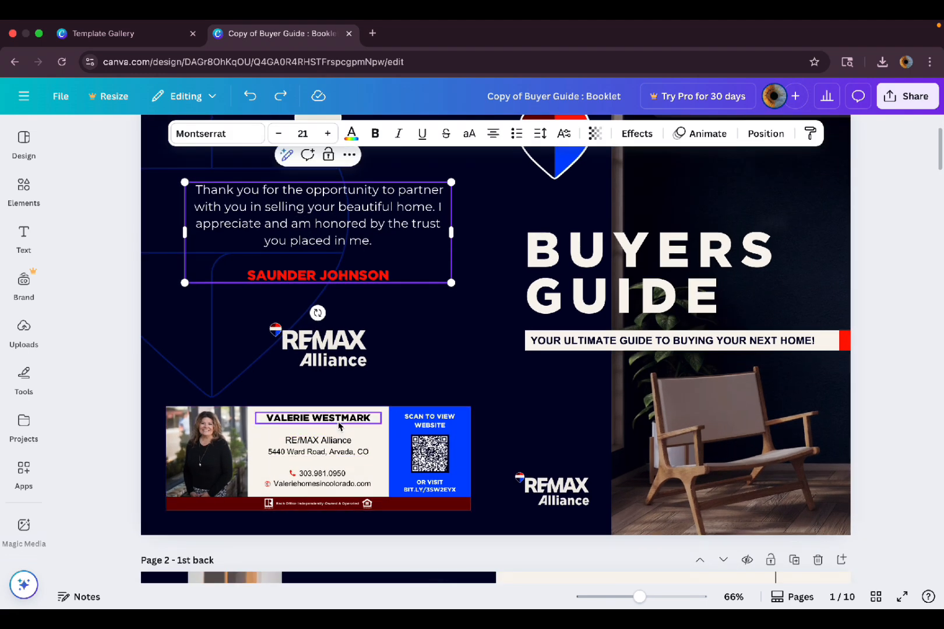
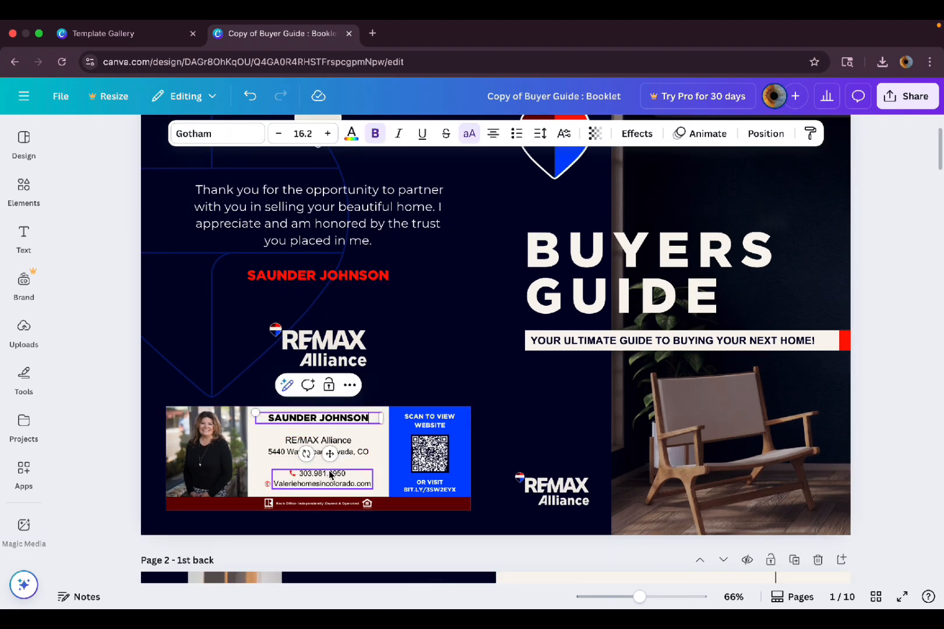
{"action": "left_click", "coordinate": [289, 481]}
{"action": "scroll", "coordinate": [288, 481], "scroll_direction": "up", "scroll_amount": 5}
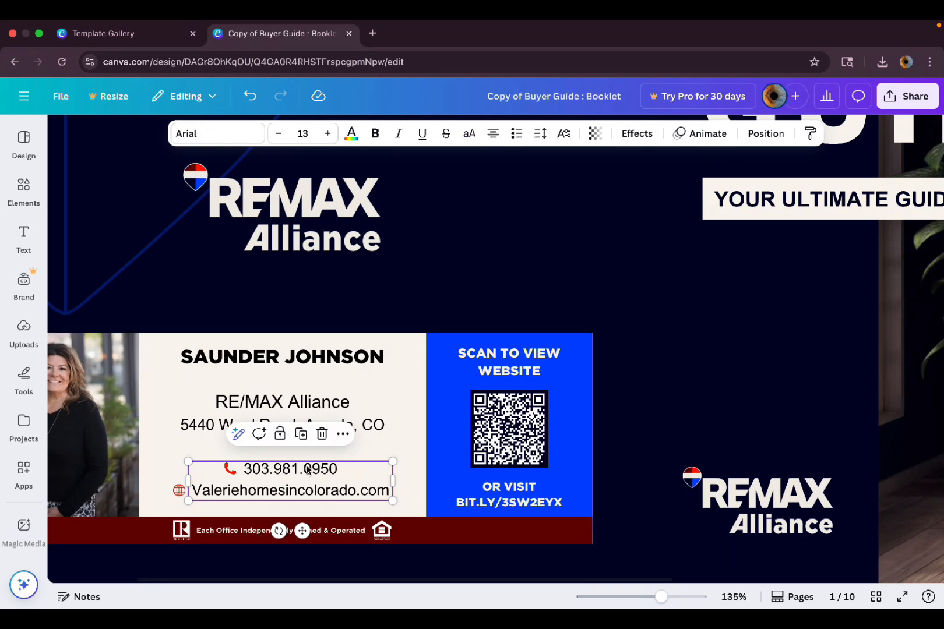
{"action": "double_click", "coordinate": [287, 475]}
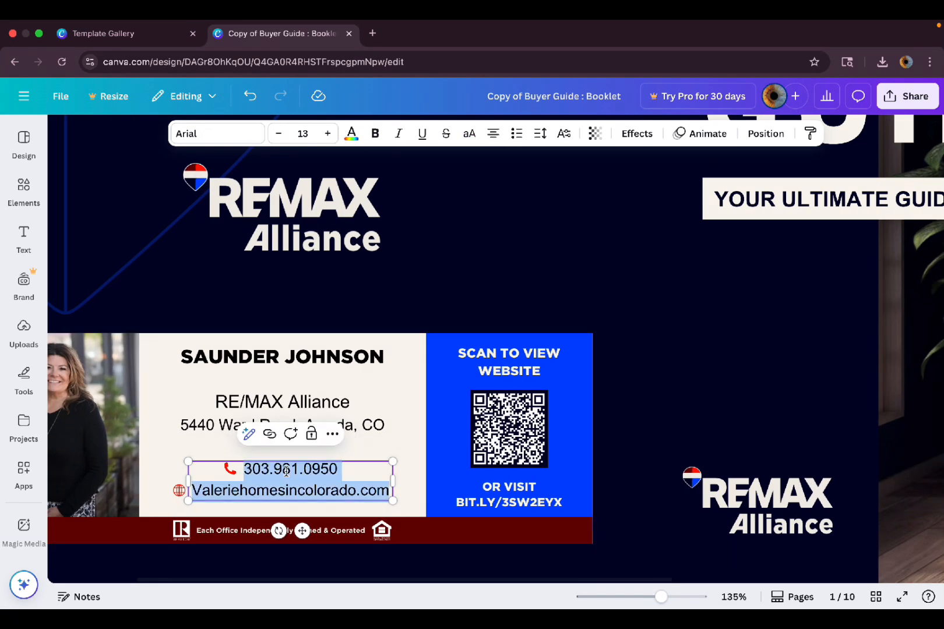
{"action": "left_click", "coordinate": [275, 501]}
{"action": "double_click", "coordinate": [270, 492]}
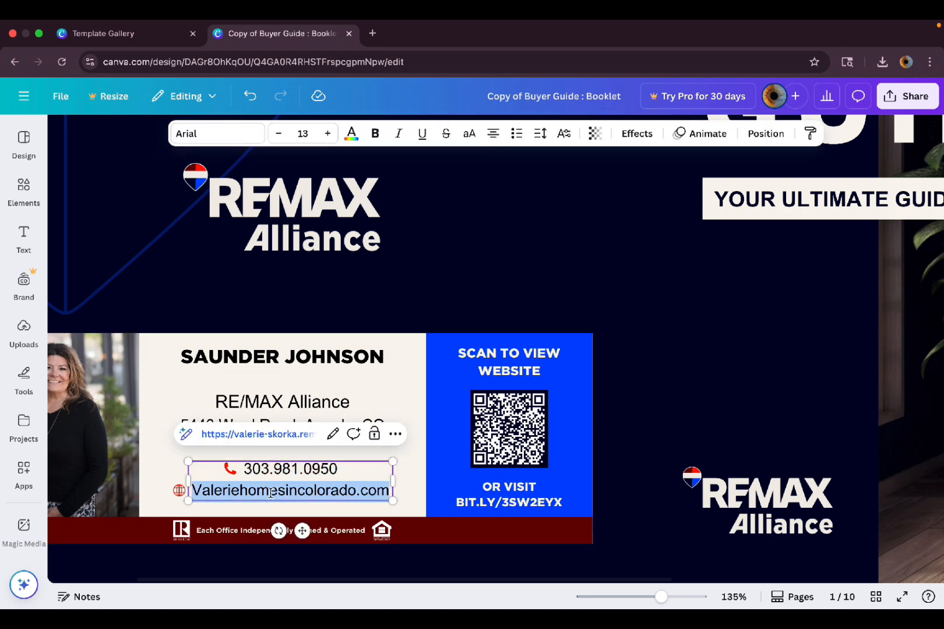
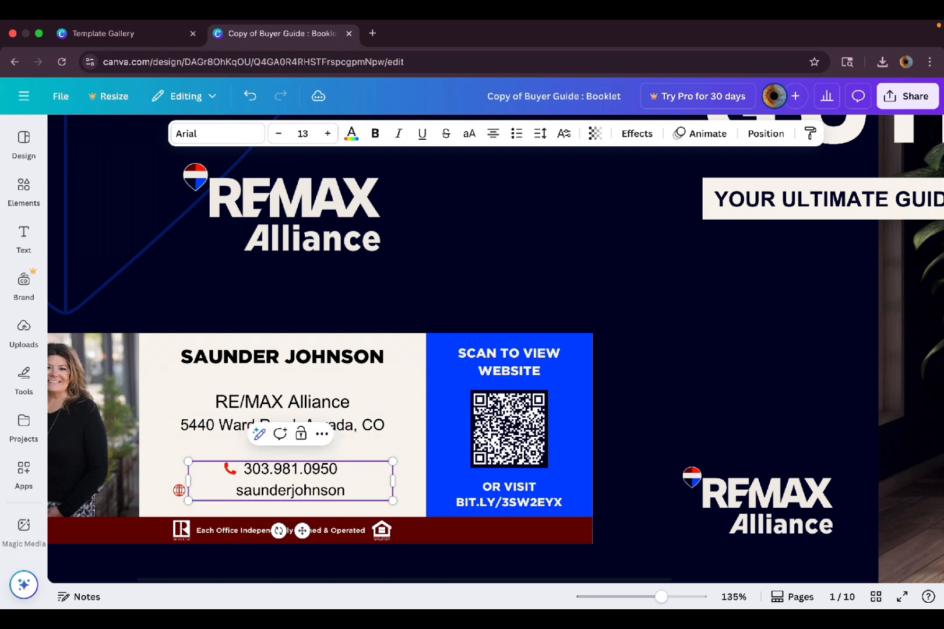
{"action": "type", "text": "de"}
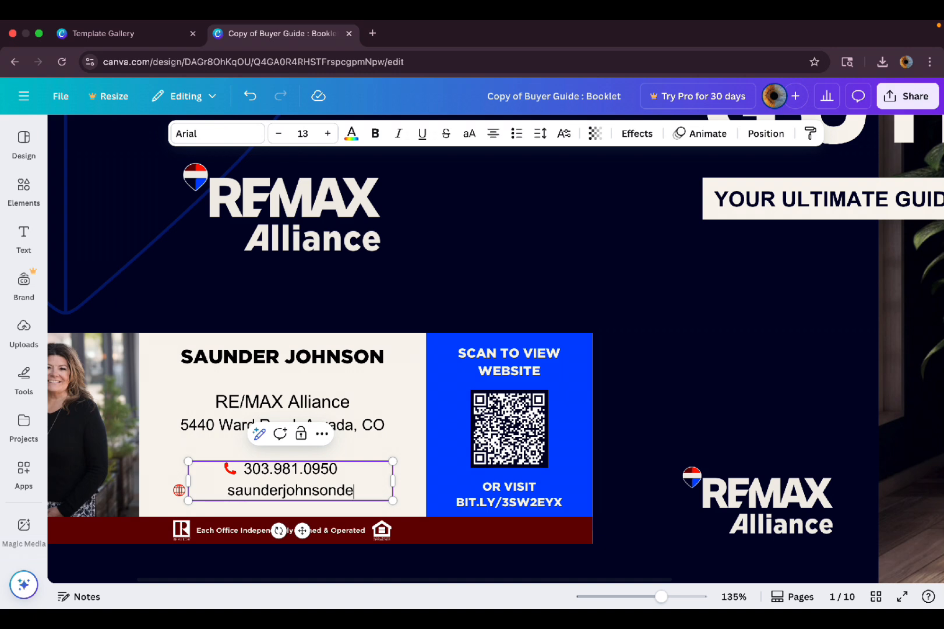
{"action": "type", "text": "sign.com"}
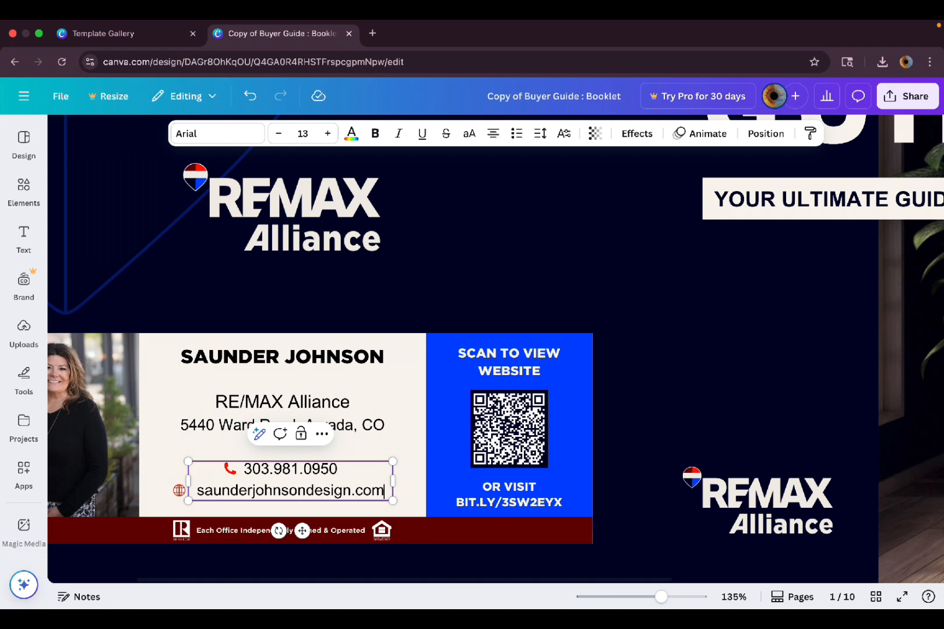
{"action": "key", "text": "BackSpace"}
{"action": "key", "text": "BackSpace"}
{"action": "key", "text": "BackSpace"}
{"action": "key", "text": "BackSpace"}
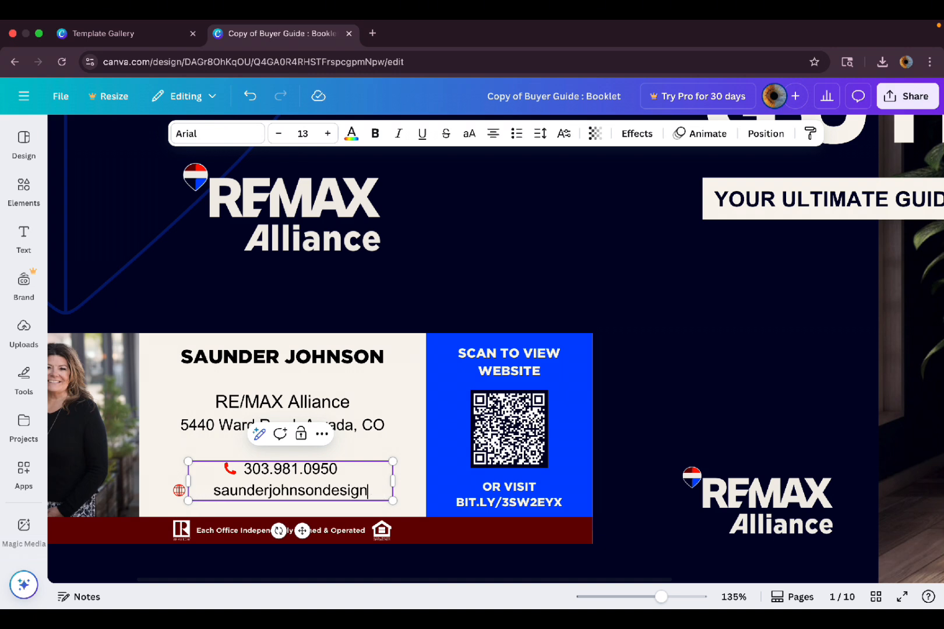
{"action": "type", "text": "fo"}
{"action": "key", "text": "BackSpace"}
{"action": "key", "text": "BackSpace"}
{"action": "left_click", "coordinate": [212, 493]}
{"action": "type", "text": "www."}
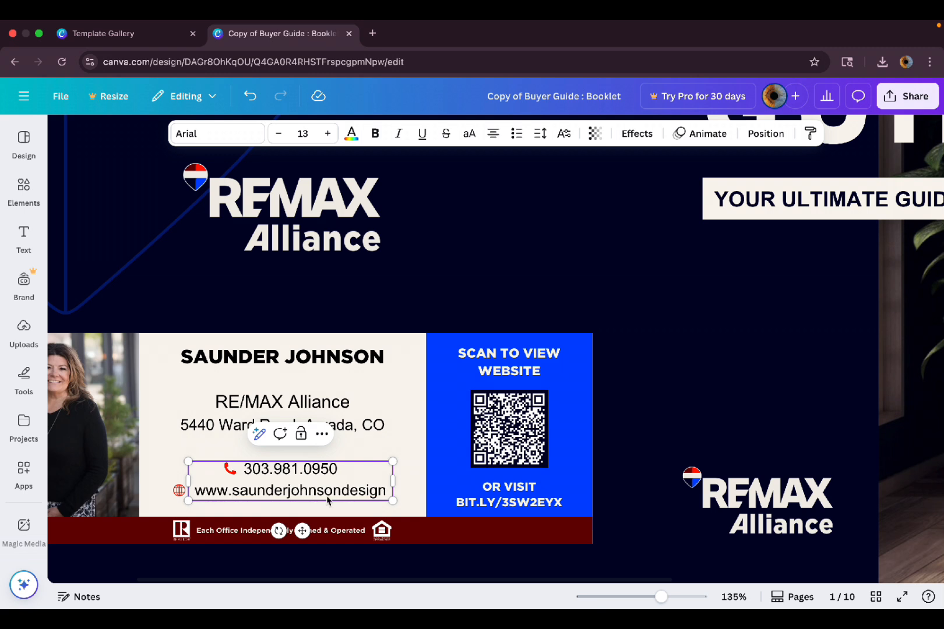
{"action": "left_click", "coordinate": [388, 493]}
{"action": "type", "text": ".com"}
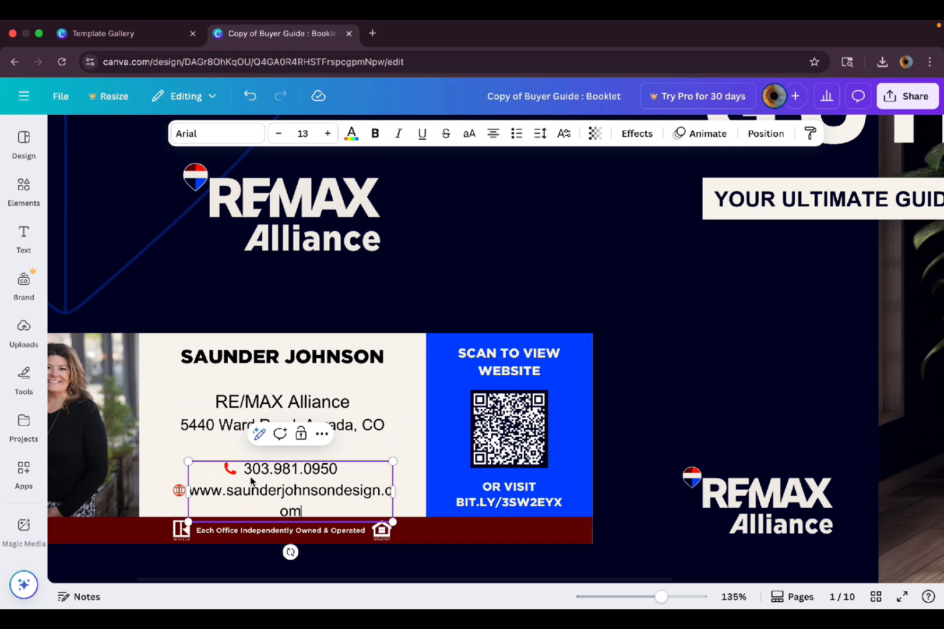
Widen the contact text box from both sides so the longer address fits.
{"action": "scroll", "coordinate": [251, 480], "scroll_direction": "up", "scroll_amount": 5}
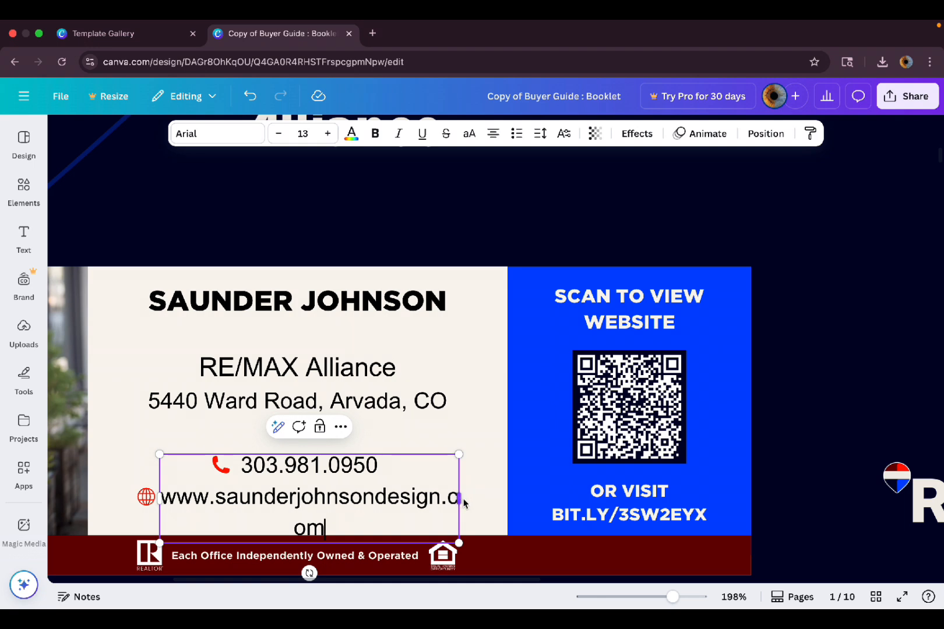
{"action": "left_click_drag", "start_coordinate": [460, 500], "coordinate": [485, 507]}
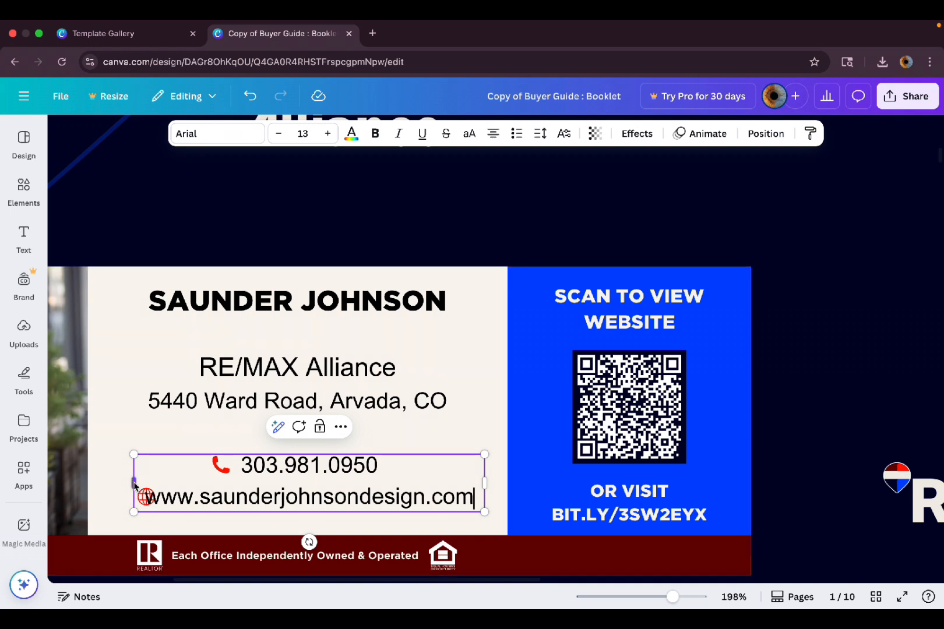
{"action": "left_click_drag", "start_coordinate": [135, 483], "coordinate": [157, 502]}
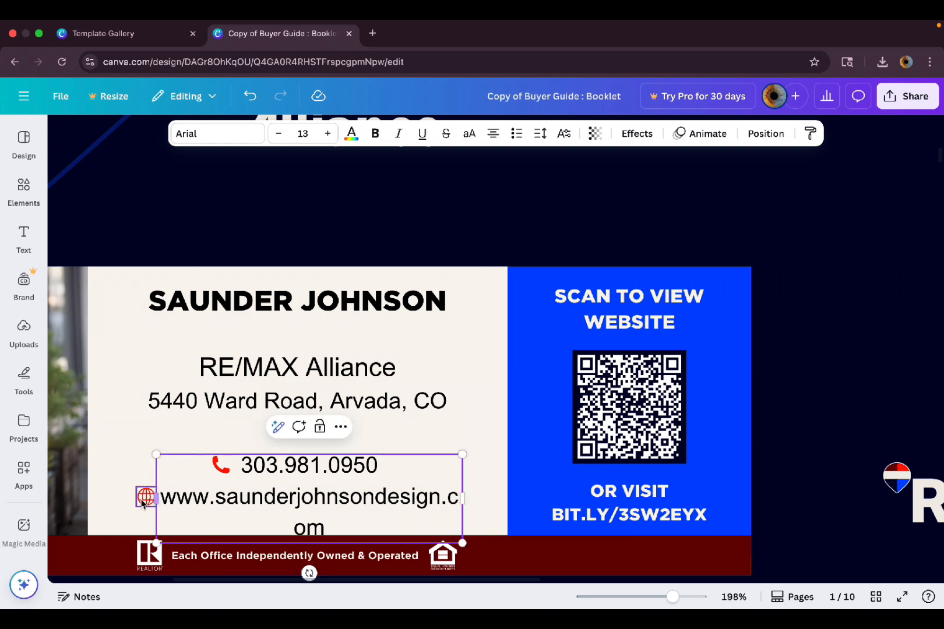
Unlock the globe icon and move it left and down, level with the website address.
{"action": "left_click", "coordinate": [140, 503]}
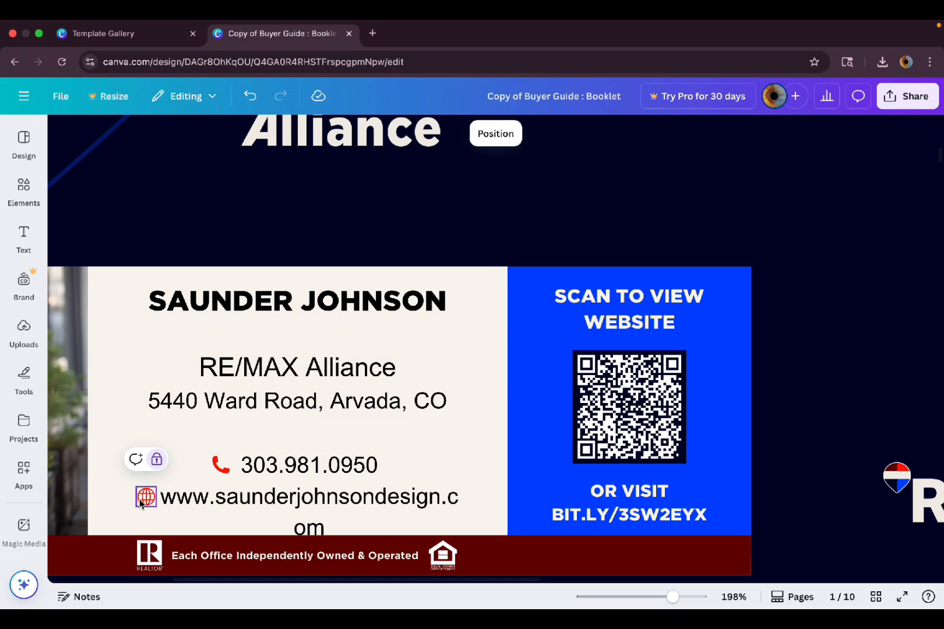
{"action": "left_click", "coordinate": [156, 460]}
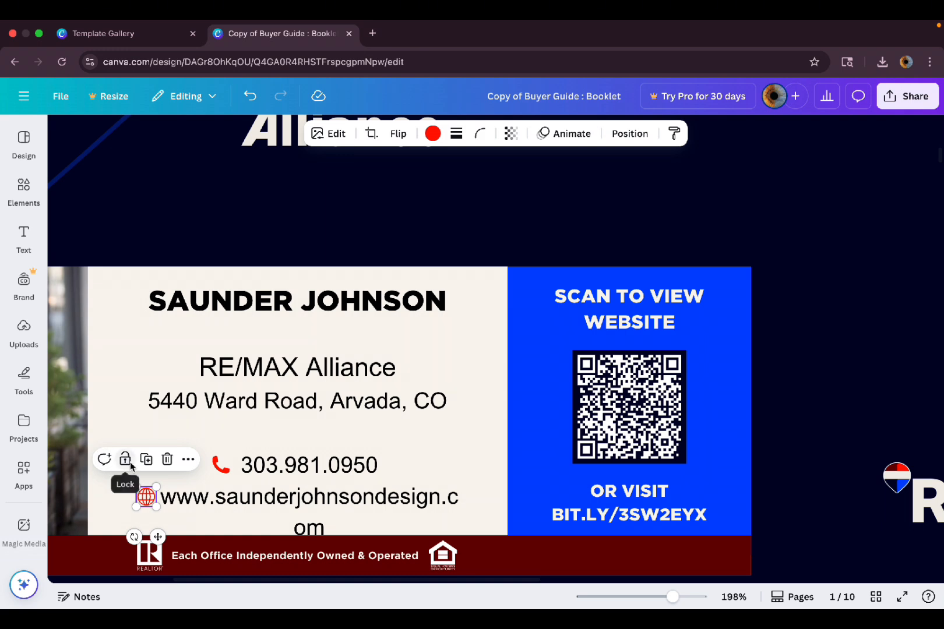
{"action": "key", "text": "Left"}
{"action": "left_click_drag", "start_coordinate": [146, 498], "coordinate": [127, 498]}
{"action": "scroll", "coordinate": [131, 501], "scroll_direction": "up", "scroll_amount": 2}
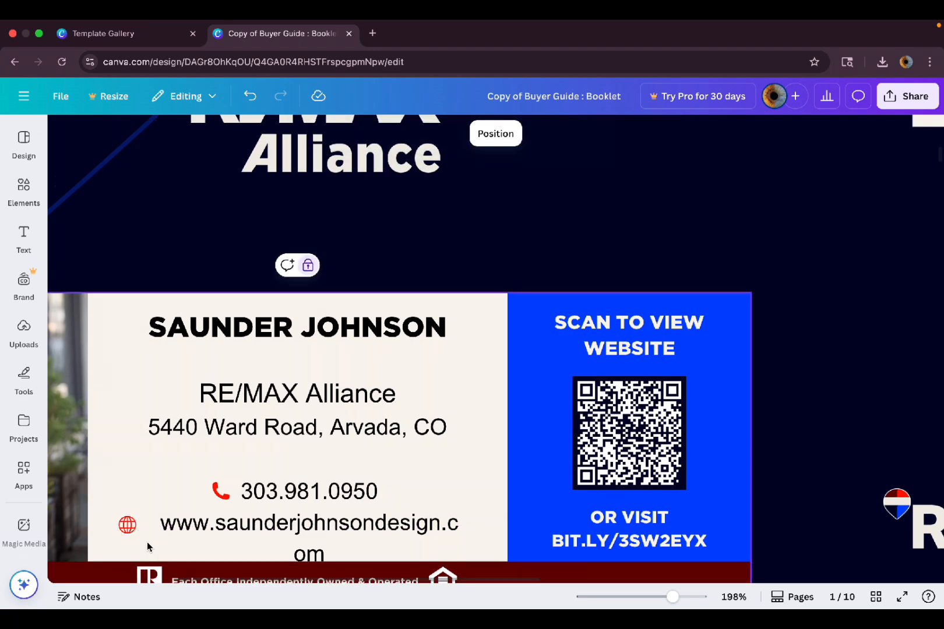
{"action": "scroll", "coordinate": [115, 538], "scroll_direction": "up", "scroll_amount": 5}
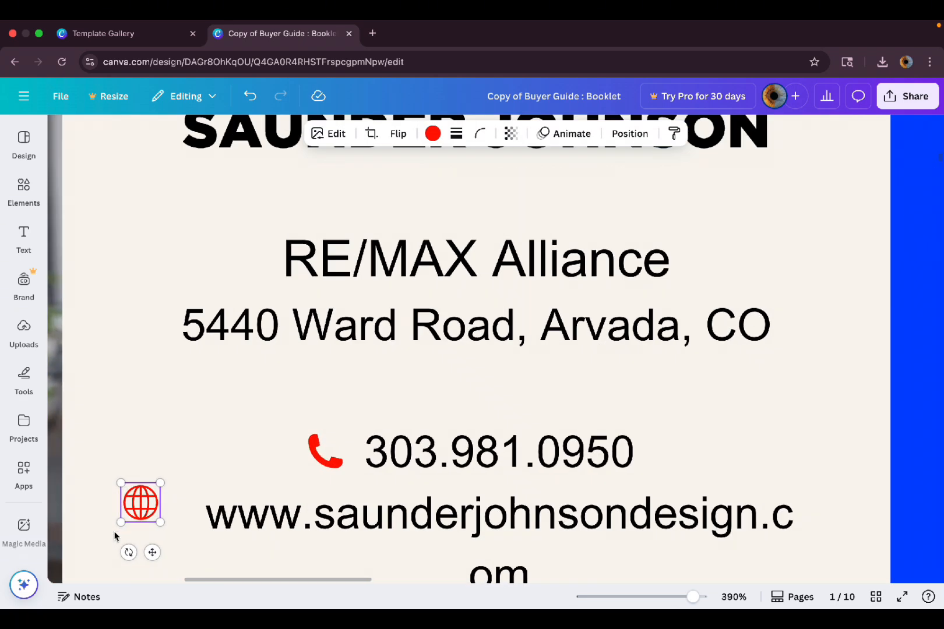
{"action": "left_click_drag", "start_coordinate": [138, 510], "coordinate": [138, 520]}
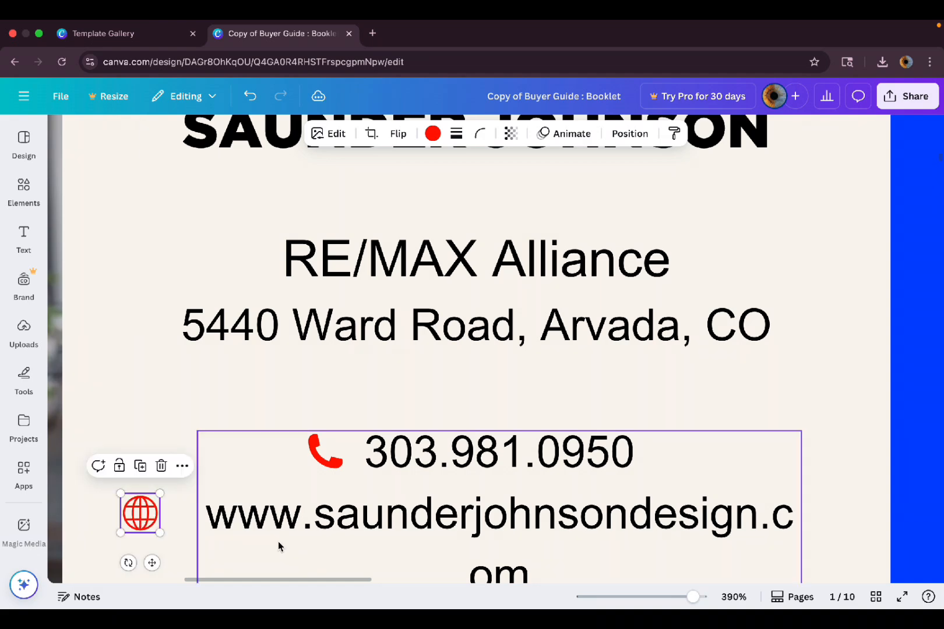
Extend the contact text box leftward so the address fits on one line, then select it with the globe.
{"action": "left_click", "coordinate": [278, 542]}
{"action": "scroll", "coordinate": [275, 520], "scroll_direction": "down", "scroll_amount": 3}
{"action": "left_click_drag", "start_coordinate": [220, 516], "coordinate": [176, 516]}
{"action": "left_click", "coordinate": [174, 546]}
{"action": "scroll", "coordinate": [220, 536], "scroll_direction": "down", "scroll_amount": 5}
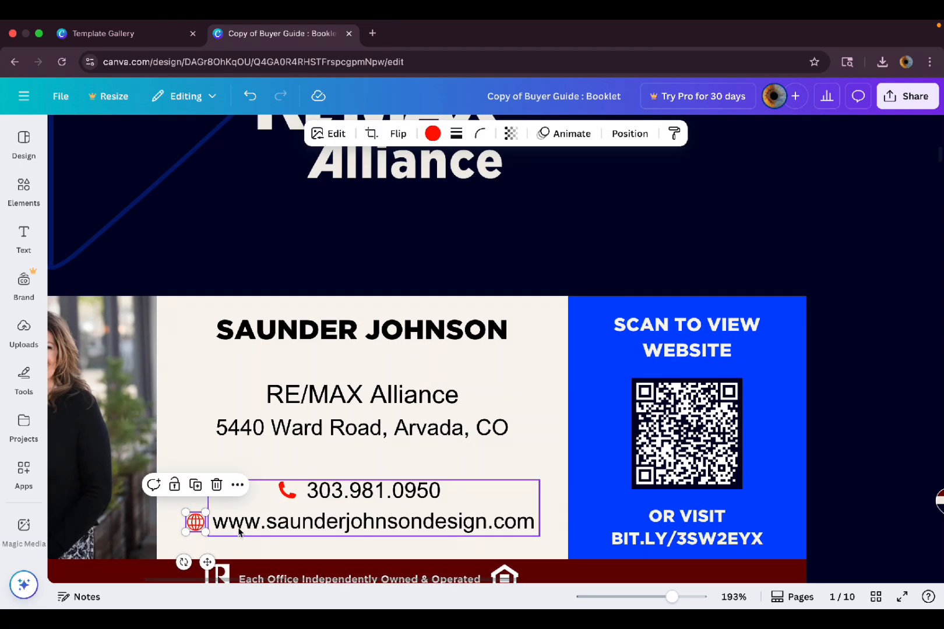
{"action": "left_click", "coordinate": [287, 517], "text": "shift"}
{"action": "left_click", "coordinate": [274, 450]}
{"action": "scroll", "coordinate": [273, 517], "scroll_direction": "down", "scroll_amount": 2}
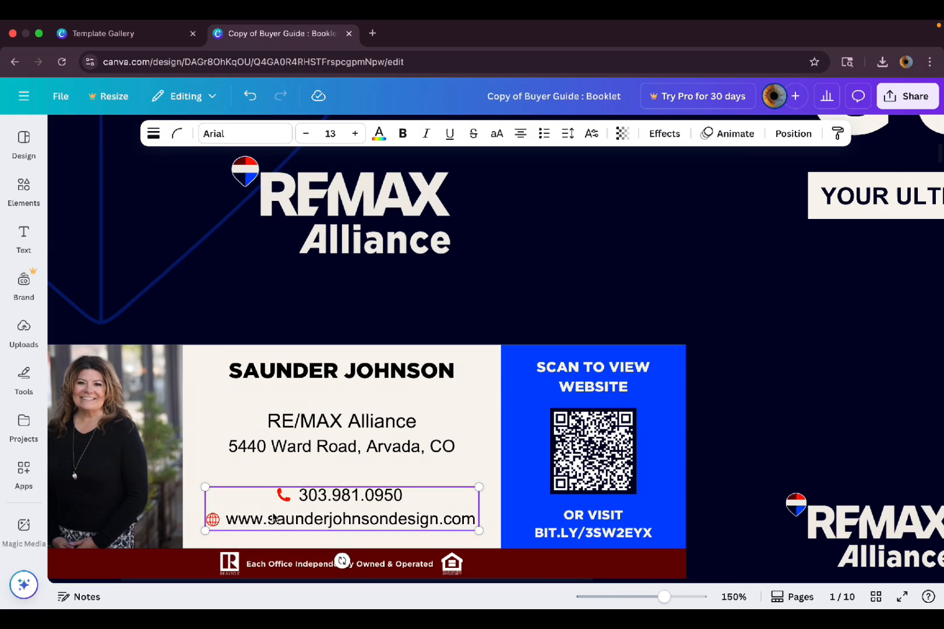
{"action": "scroll", "coordinate": [274, 518], "scroll_direction": "down", "scroll_amount": 3}
{"action": "scroll", "coordinate": [293, 520], "scroll_direction": "up", "scroll_amount": 3}
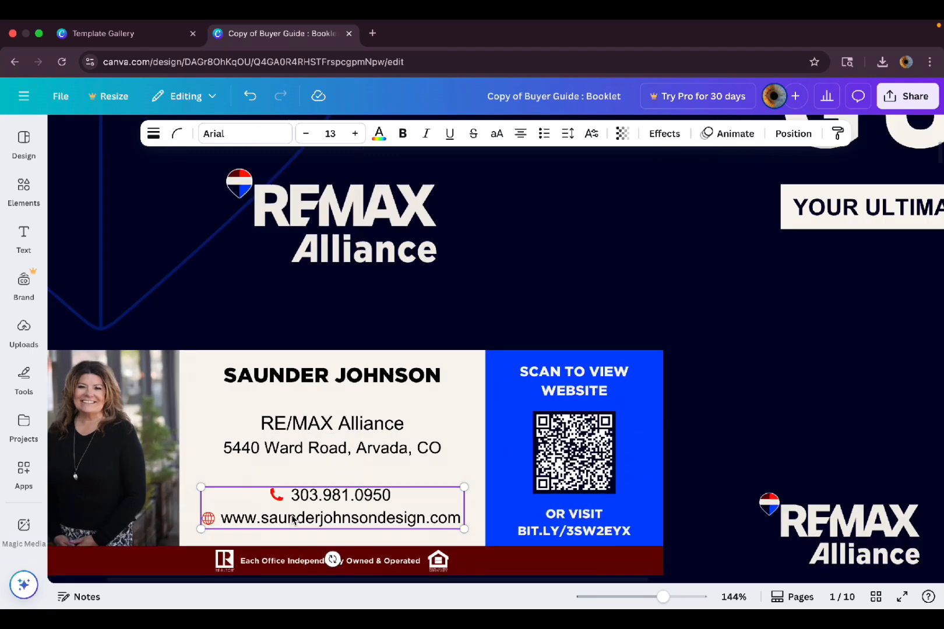
{"action": "scroll", "coordinate": [293, 520], "scroll_direction": "up", "scroll_amount": 3}
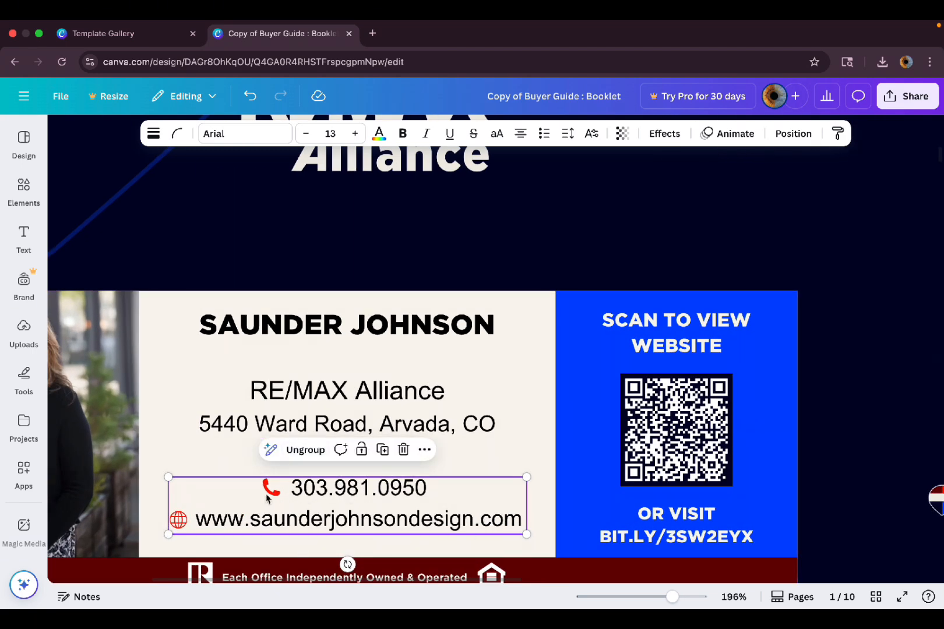
{"action": "scroll", "coordinate": [388, 443], "scroll_direction": "down", "scroll_amount": 4}
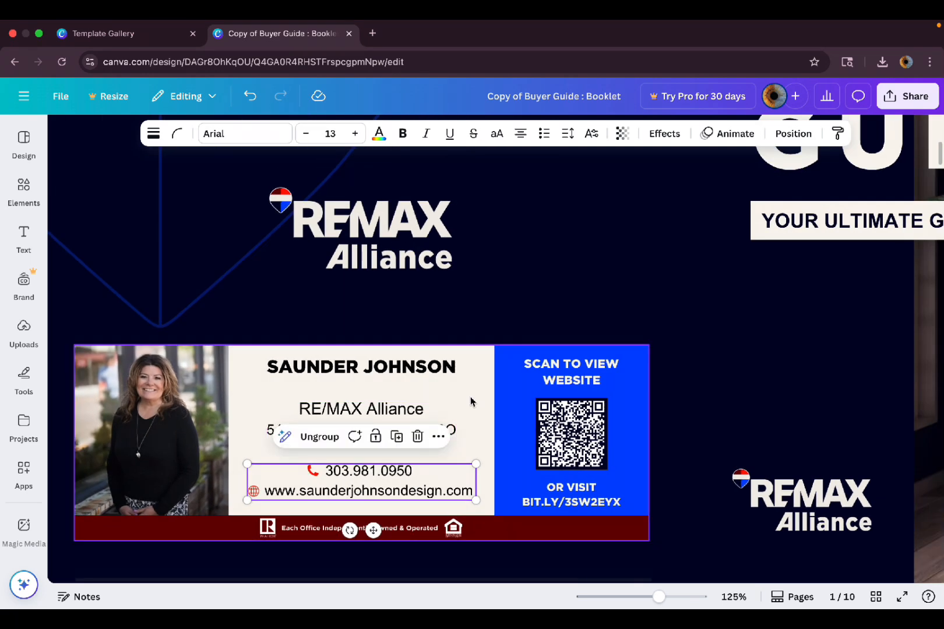
{"action": "scroll", "coordinate": [216, 401], "scroll_direction": "down", "scroll_amount": 4}
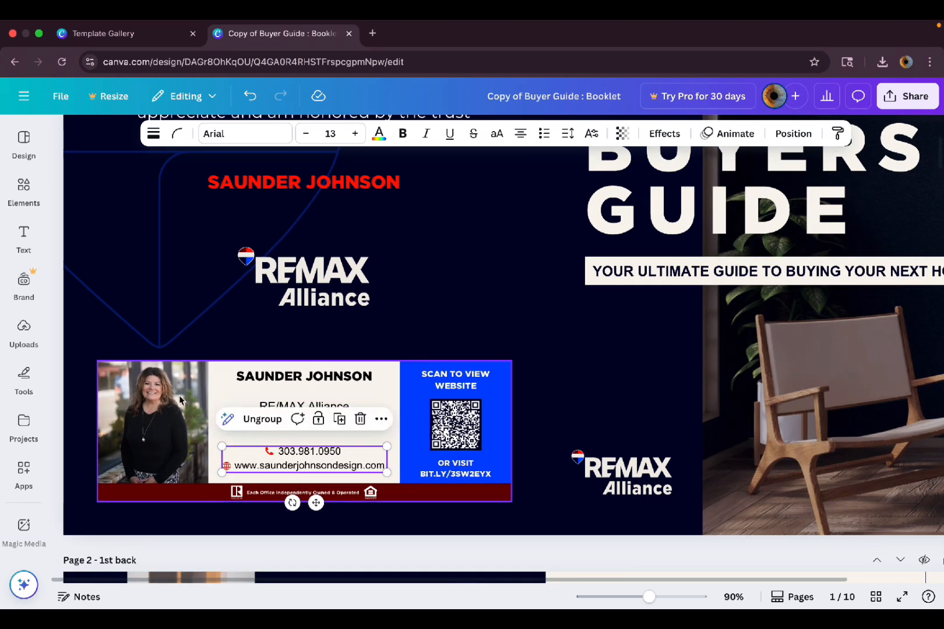
{"action": "left_click", "coordinate": [132, 396]}
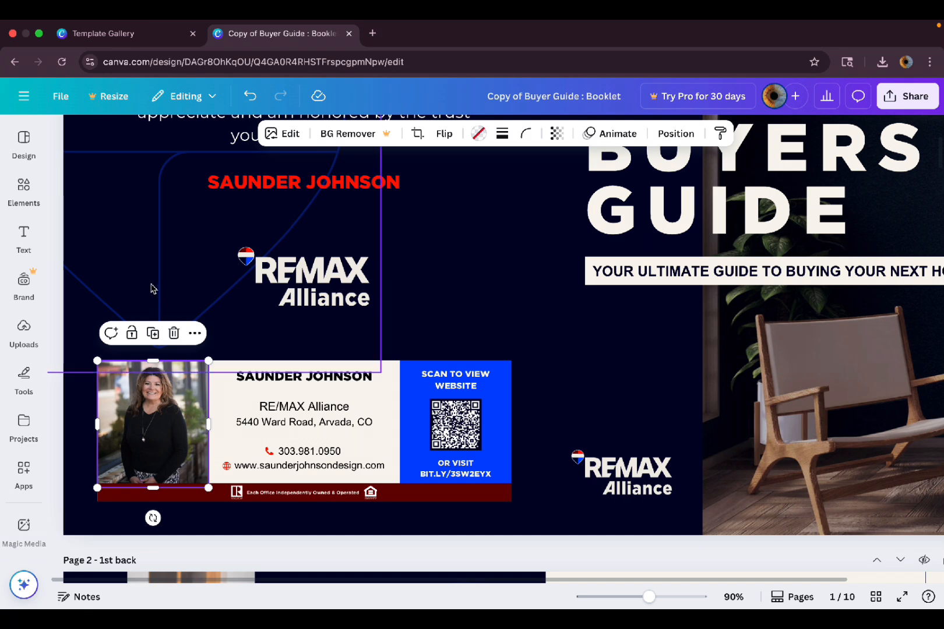
{"action": "scroll", "coordinate": [151, 288], "scroll_direction": "down", "scroll_amount": 3}
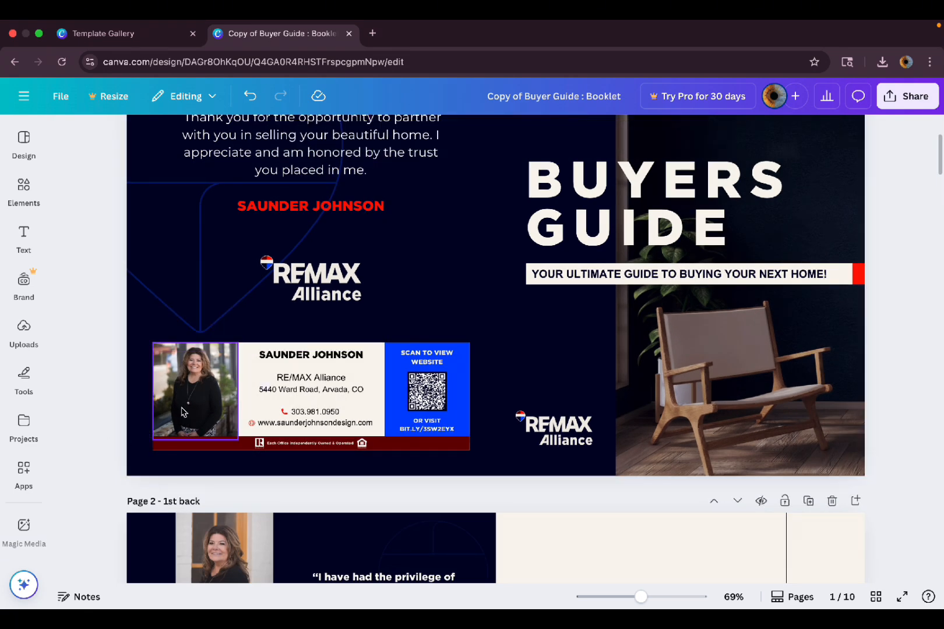
{"action": "scroll", "coordinate": [190, 400], "scroll_direction": "up", "scroll_amount": 3}
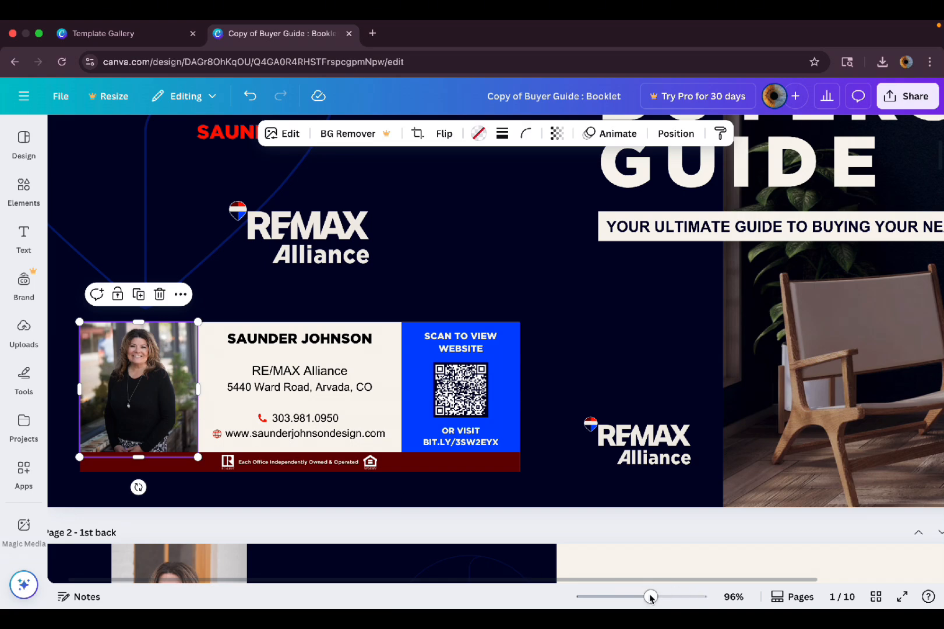
{"action": "mouse_move", "coordinate": [650, 597]}
{"action": "left_mouse_down"}
{"action": "mouse_move", "coordinate": [669, 598]}
{"action": "mouse_move", "coordinate": [643, 603]}
{"action": "mouse_move", "coordinate": [674, 599]}
{"action": "mouse_move", "coordinate": [626, 609]}
{"action": "mouse_move", "coordinate": [638, 599]}
{"action": "left_mouse_up"}
{"action": "scroll", "coordinate": [470, 526], "scroll_direction": "left", "scroll_amount": 3}
{"action": "scroll", "coordinate": [494, 456], "scroll_direction": "up", "scroll_amount": 5}
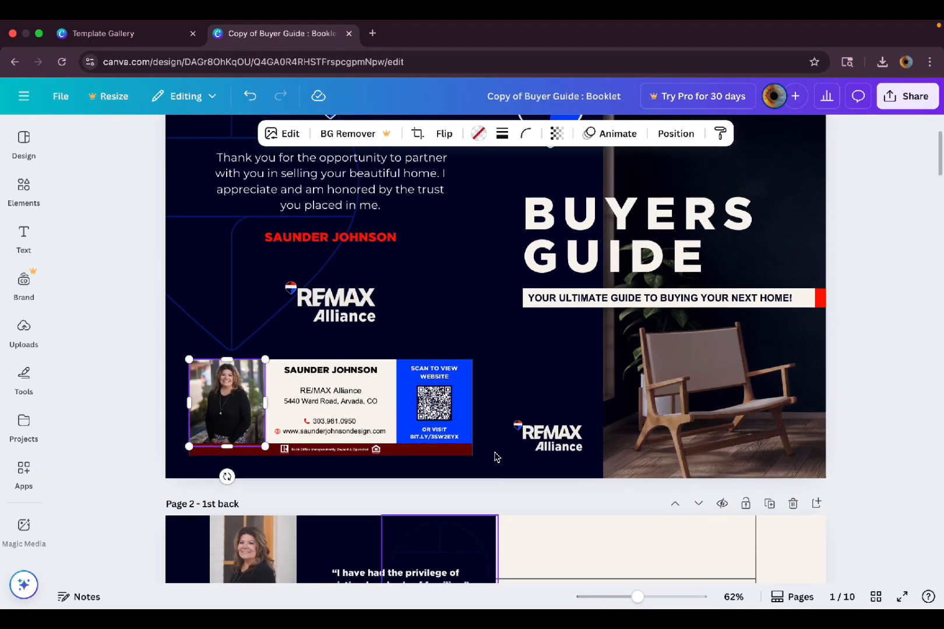
Upload the fav.jpg headshot to Uploads.
{"action": "left_click", "coordinate": [16, 337]}
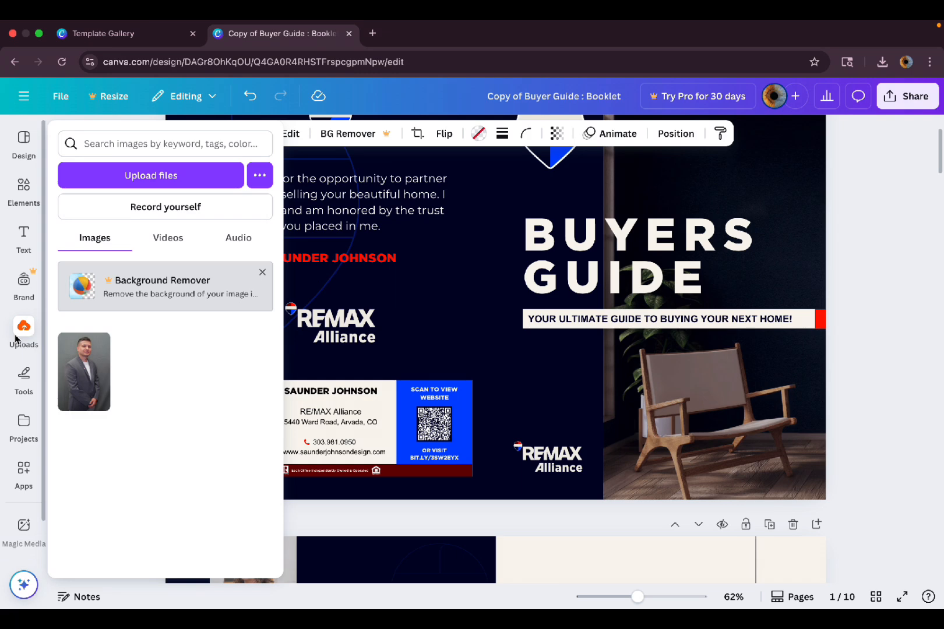
{"action": "left_click", "coordinate": [168, 182]}
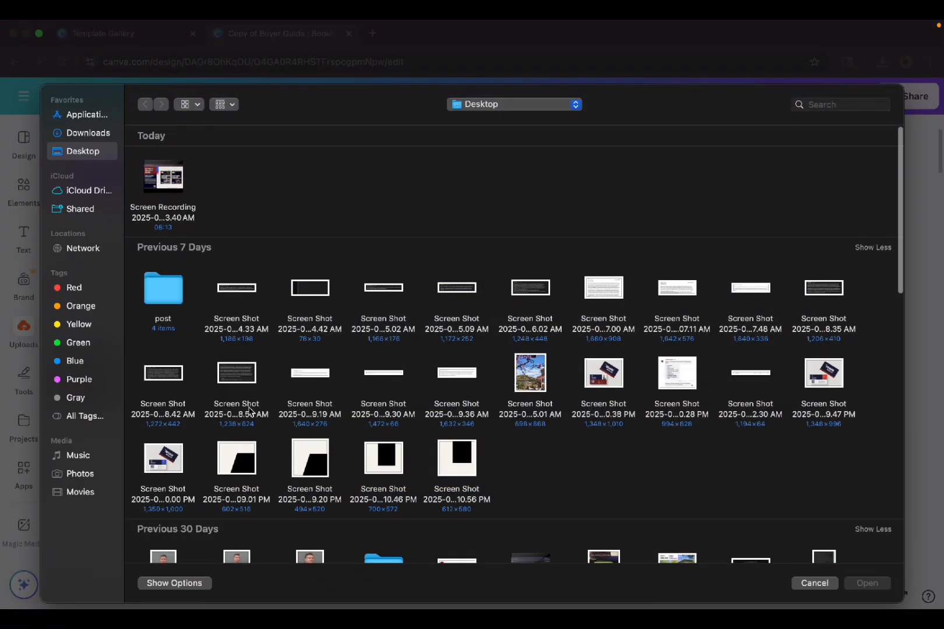
{"action": "scroll", "coordinate": [249, 409], "scroll_direction": "down", "scroll_amount": 5}
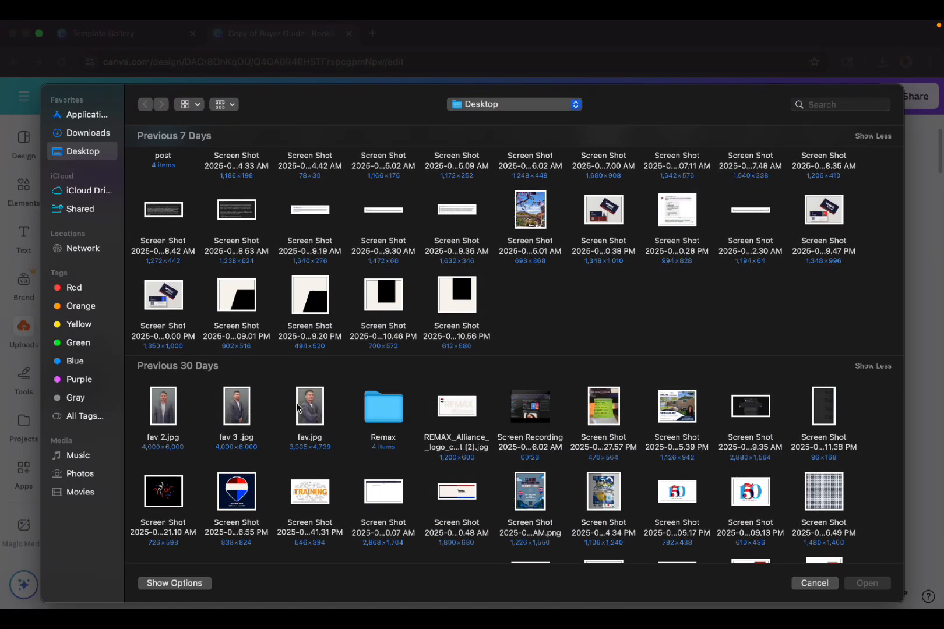
{"action": "double_click", "coordinate": [311, 415]}
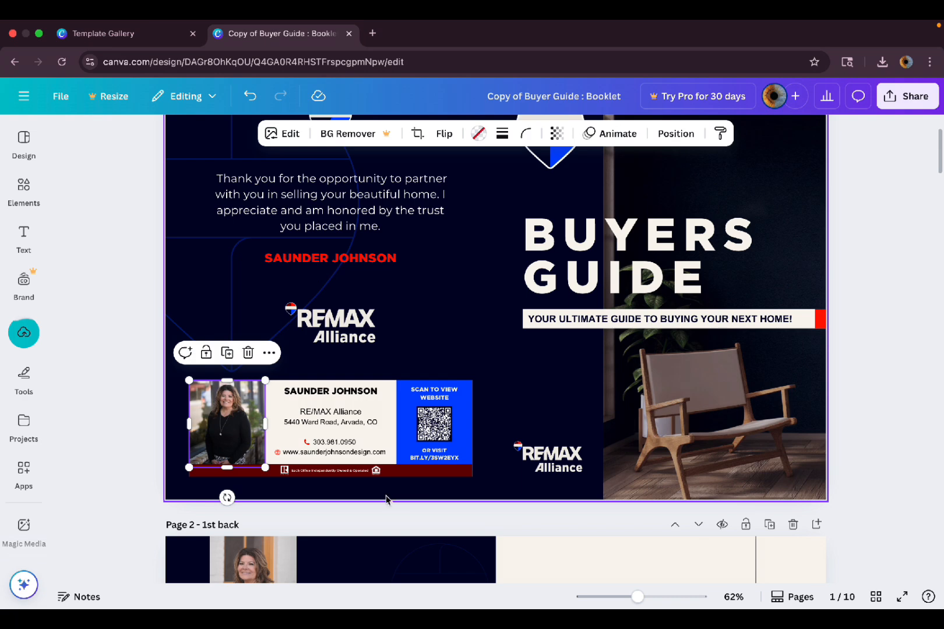
Drop the fav.jpg headshot into the business card's photo frame, replacing the woman's photo.
{"action": "scroll", "coordinate": [387, 500], "scroll_direction": "down", "scroll_amount": 2}
{"action": "scroll", "coordinate": [398, 501], "scroll_direction": "up", "scroll_amount": 3}
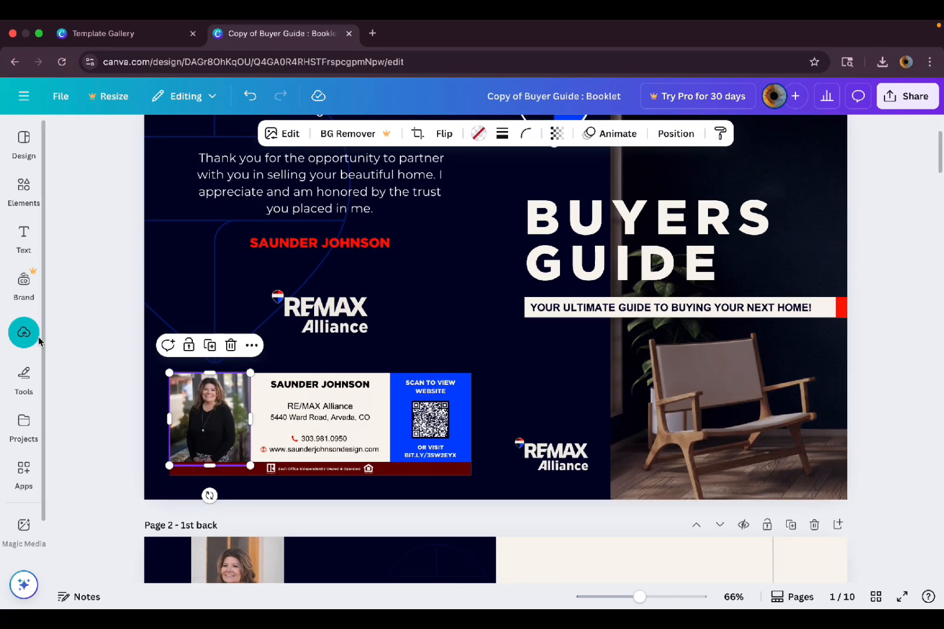
{"action": "mouse_move", "coordinate": [33, 339]}
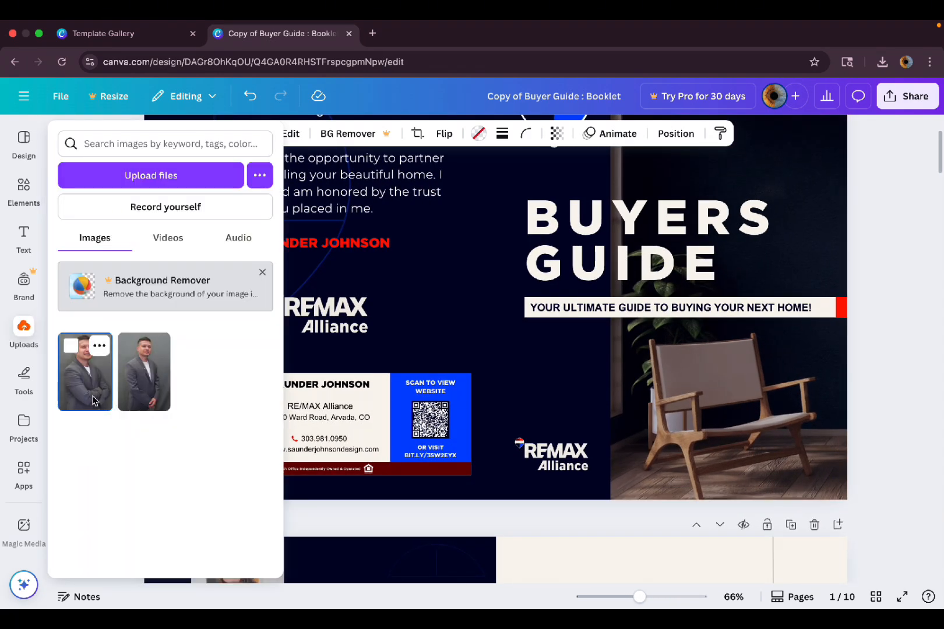
{"action": "left_click_drag", "start_coordinate": [93, 401], "coordinate": [452, 335]}
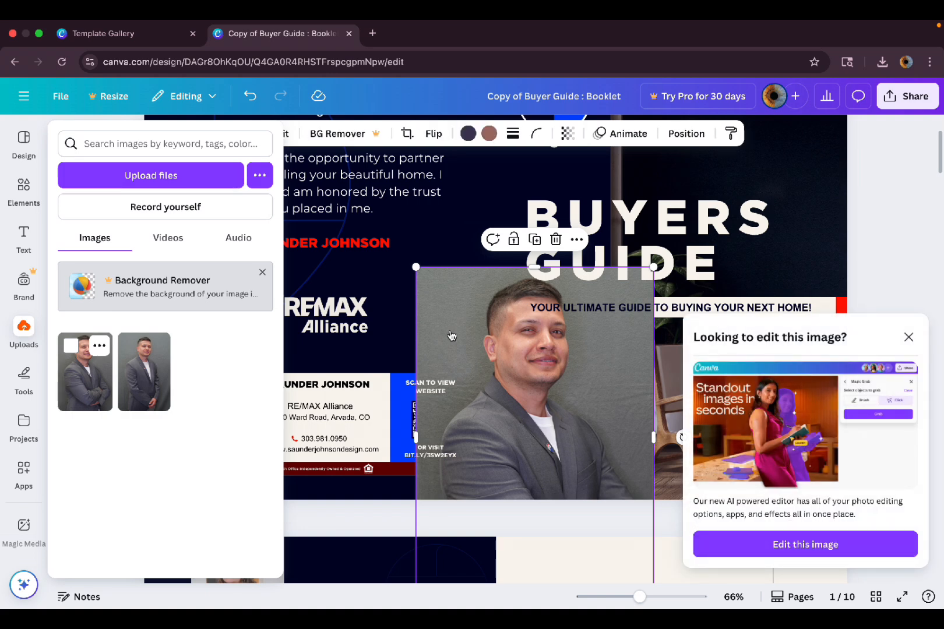
{"action": "key", "text": "Delete"}
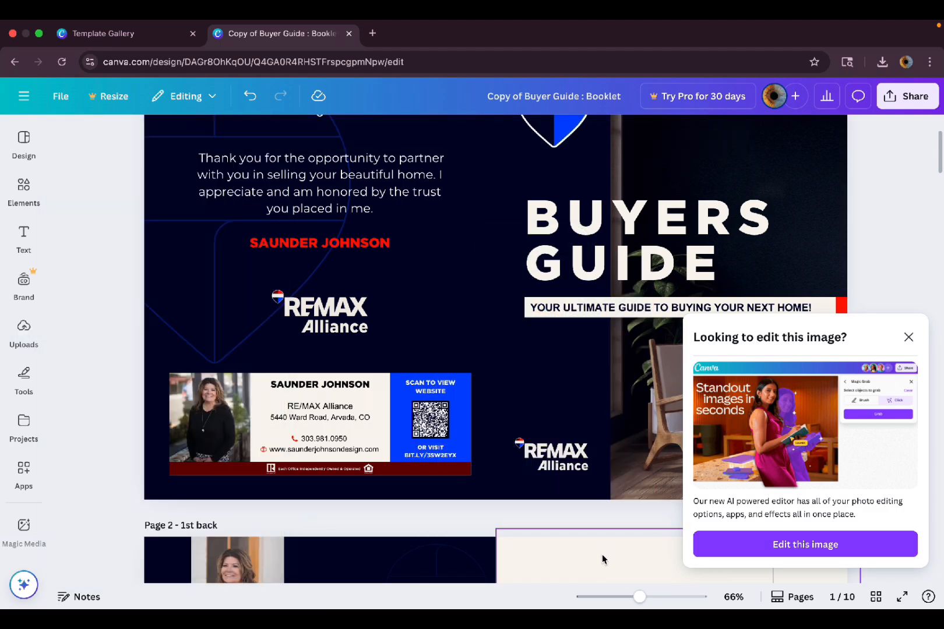
{"action": "left_click_drag", "start_coordinate": [640, 596], "coordinate": [628, 597]}
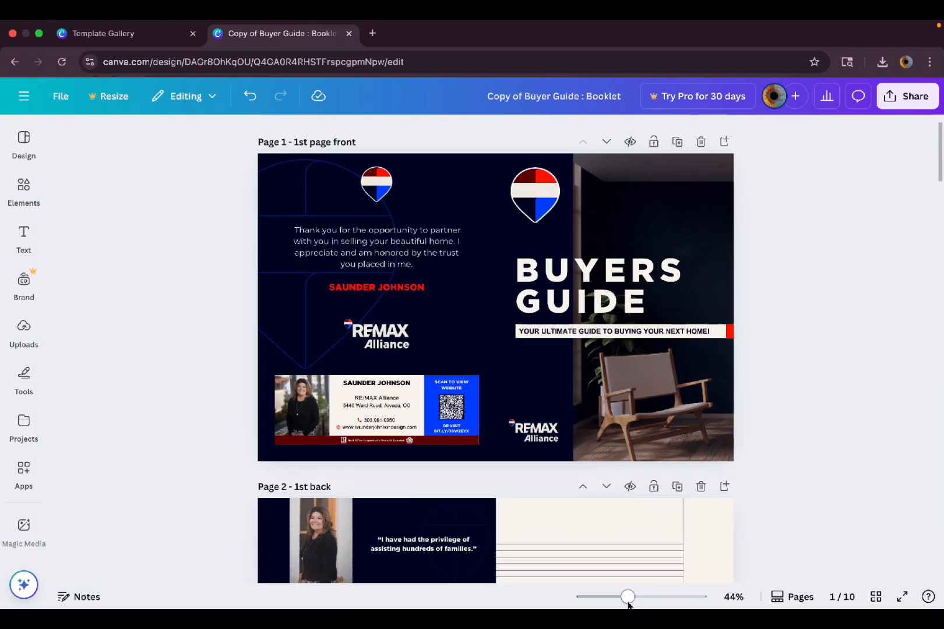
{"action": "left_click", "coordinate": [24, 327]}
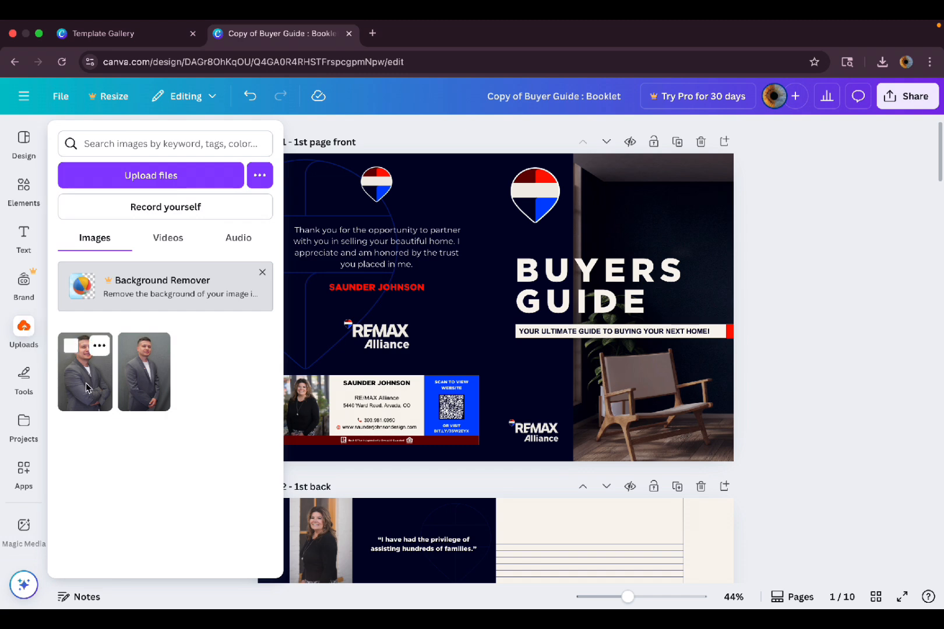
{"action": "left_click_drag", "start_coordinate": [86, 388], "coordinate": [312, 415]}
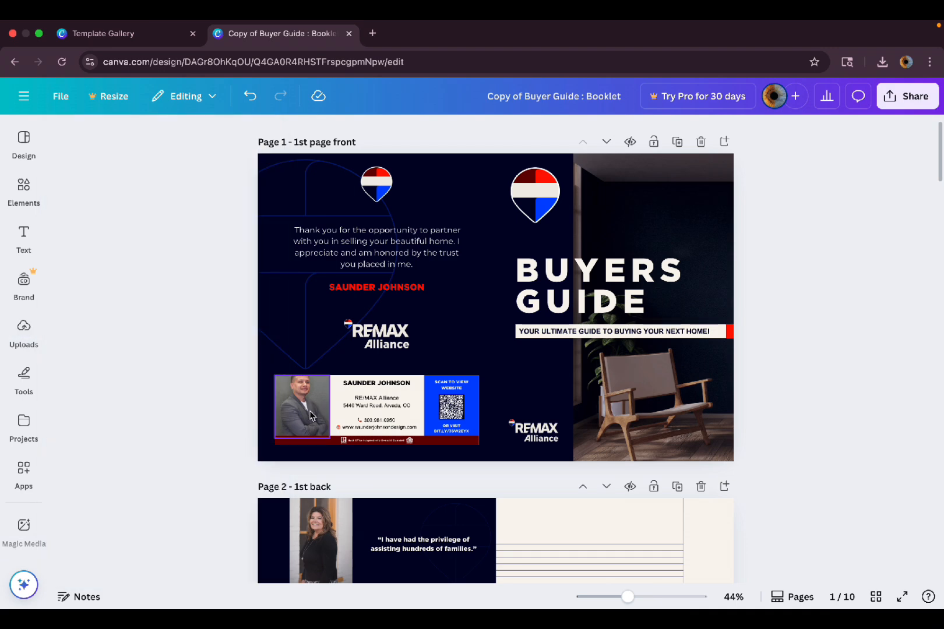
{"action": "scroll", "coordinate": [283, 407], "scroll_direction": "up", "scroll_amount": 5}
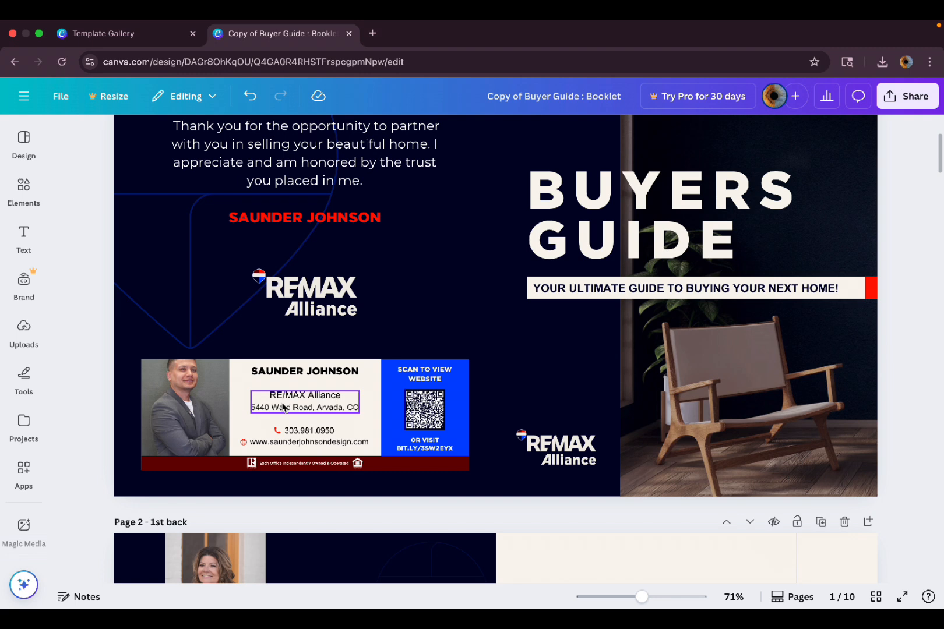
Crop the new headshot, shifting it down and enlarging the crop to reposition the man.
{"action": "double_click", "coordinate": [197, 407]}
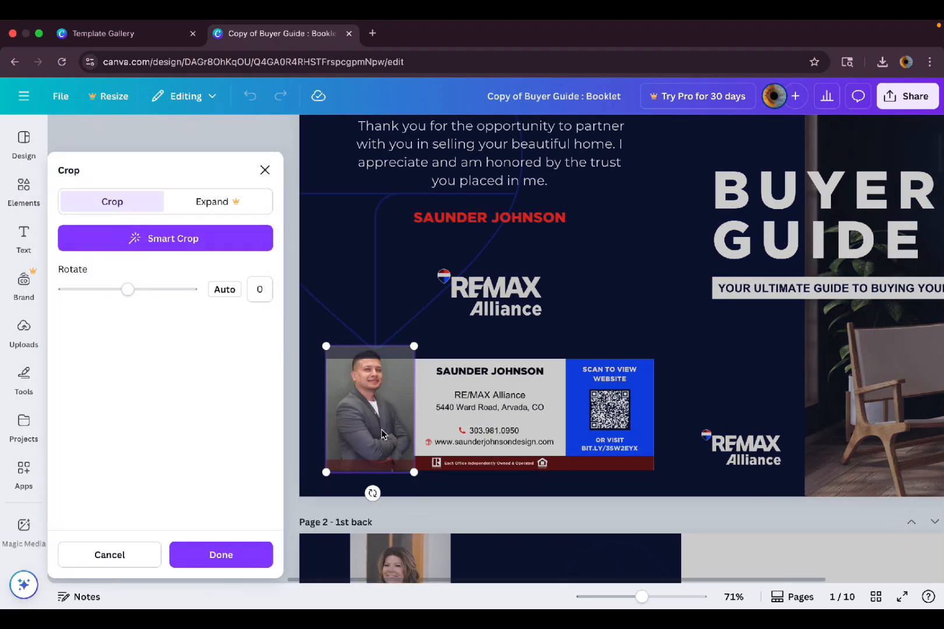
{"action": "left_click_drag", "start_coordinate": [378, 419], "coordinate": [383, 462]}
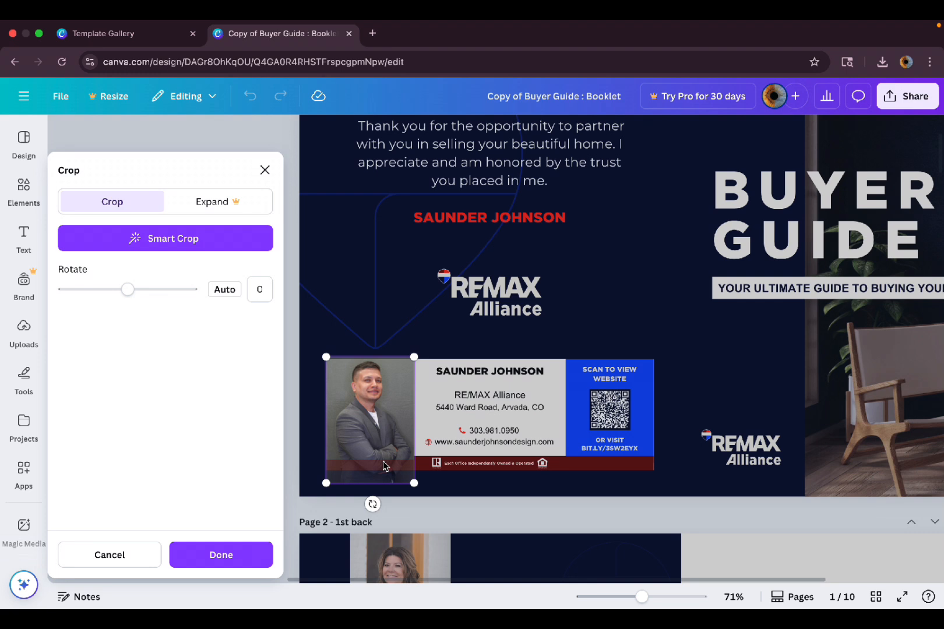
{"action": "left_click_drag", "start_coordinate": [414, 358], "coordinate": [429, 336]}
{"action": "left_click_drag", "start_coordinate": [390, 390], "coordinate": [384, 413]}
{"action": "left_click", "coordinate": [446, 334]}
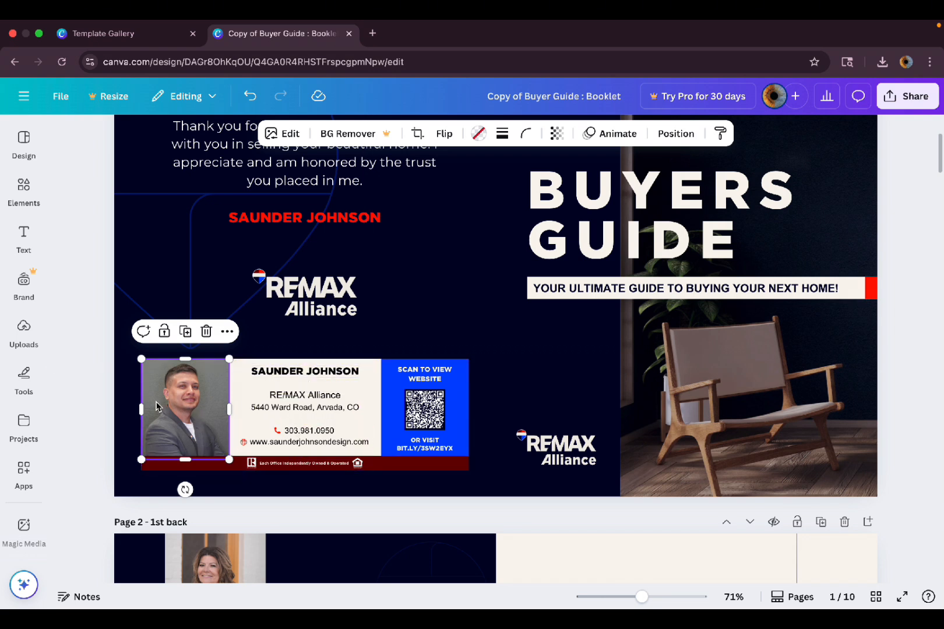
Select the business card's QR code.
{"action": "left_click", "coordinate": [428, 412]}
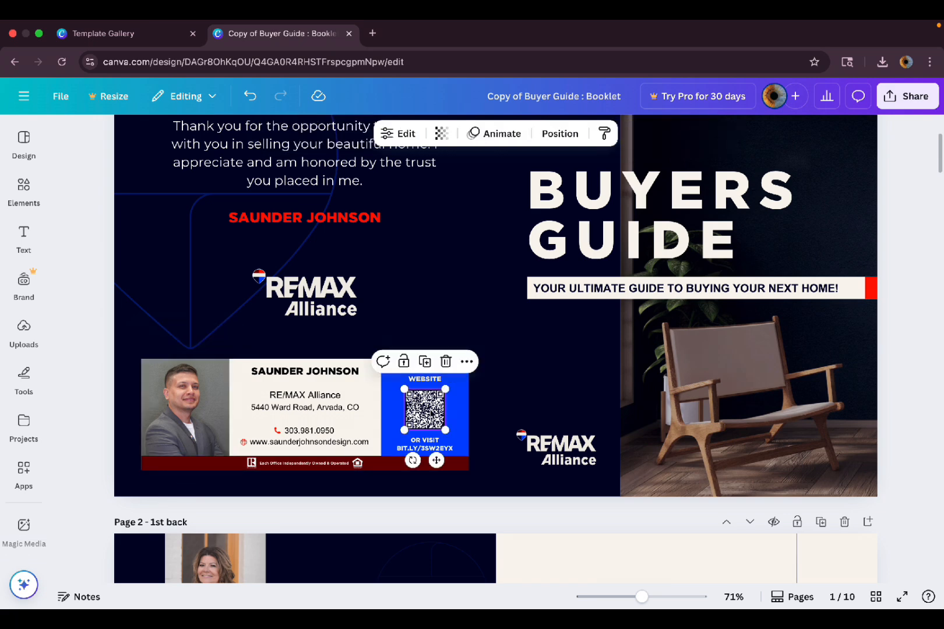
{"action": "scroll", "coordinate": [429, 412], "scroll_direction": "up", "scroll_amount": 5}
{"action": "scroll", "coordinate": [431, 412], "scroll_direction": "down", "scroll_amount": 2}
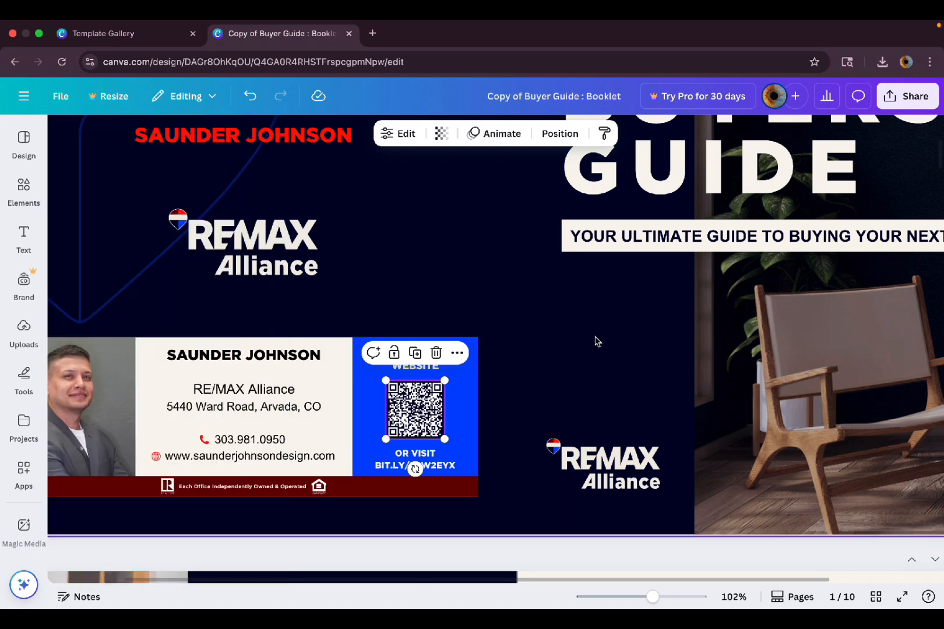
Search Apps for 'qr code' and open the QR code app for the card's code.
{"action": "left_click", "coordinate": [18, 473]}
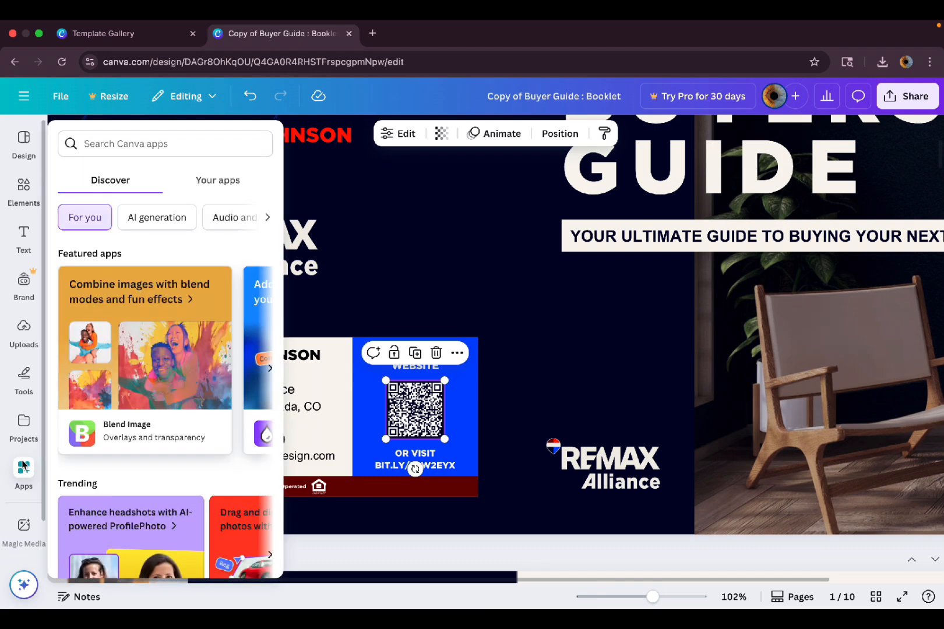
{"action": "left_click", "coordinate": [21, 471]}
{"action": "left_click", "coordinate": [159, 138]}
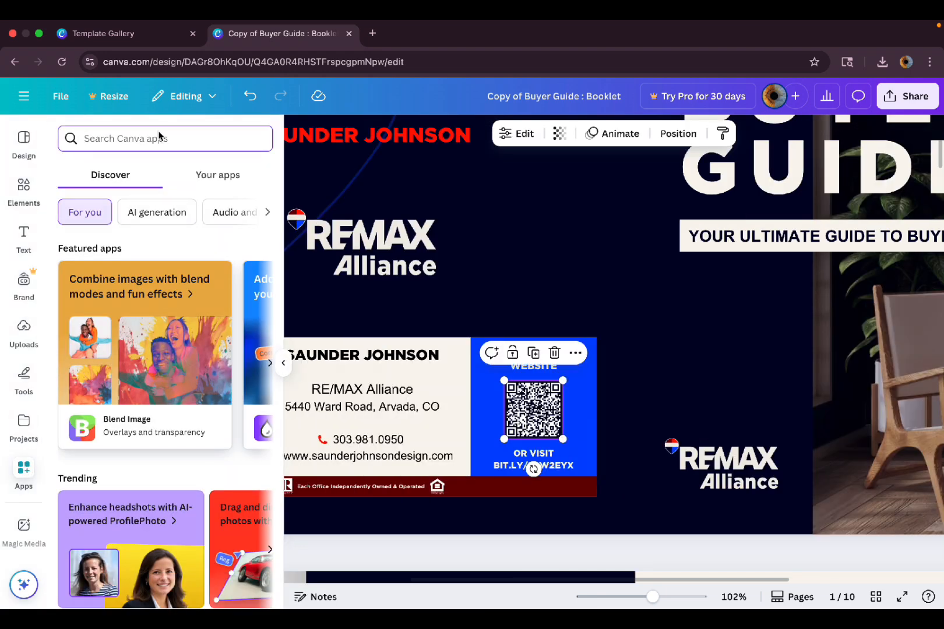
{"action": "type", "text": "qr code"}
{"action": "key", "text": "Return"}
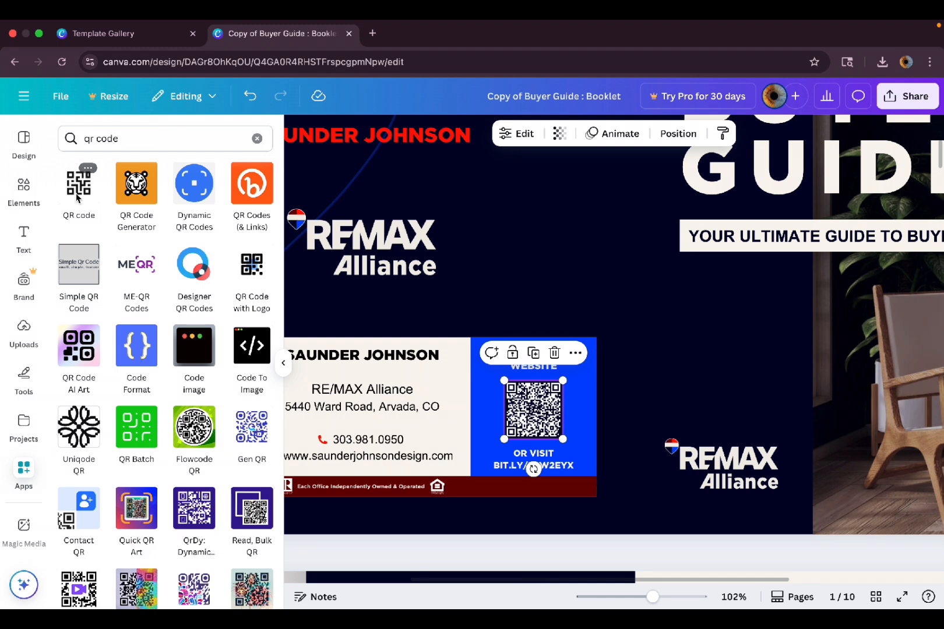
{"action": "left_click", "coordinate": [76, 198]}
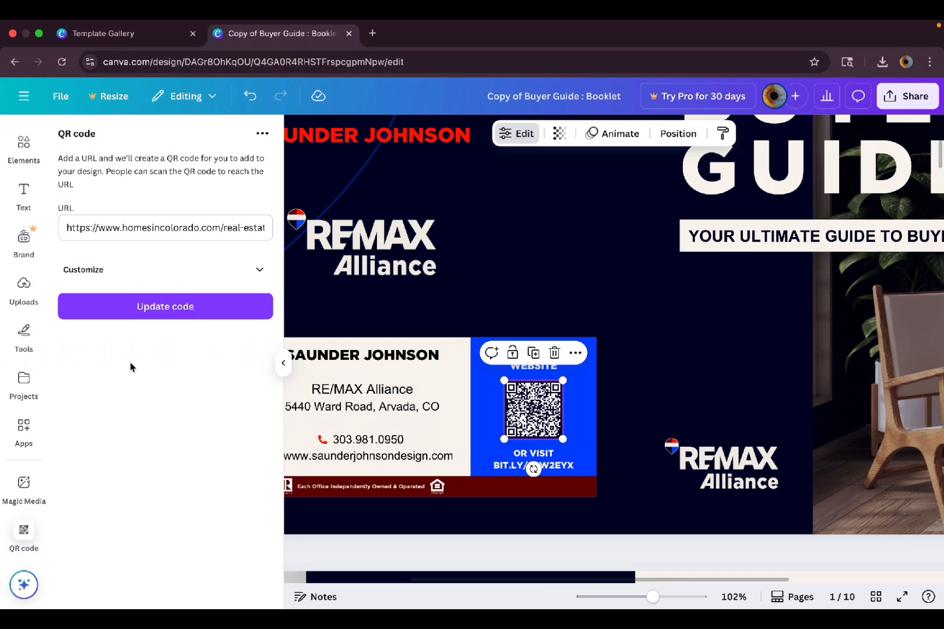
{"action": "left_click", "coordinate": [188, 230]}
{"action": "key", "text": "super+a"}
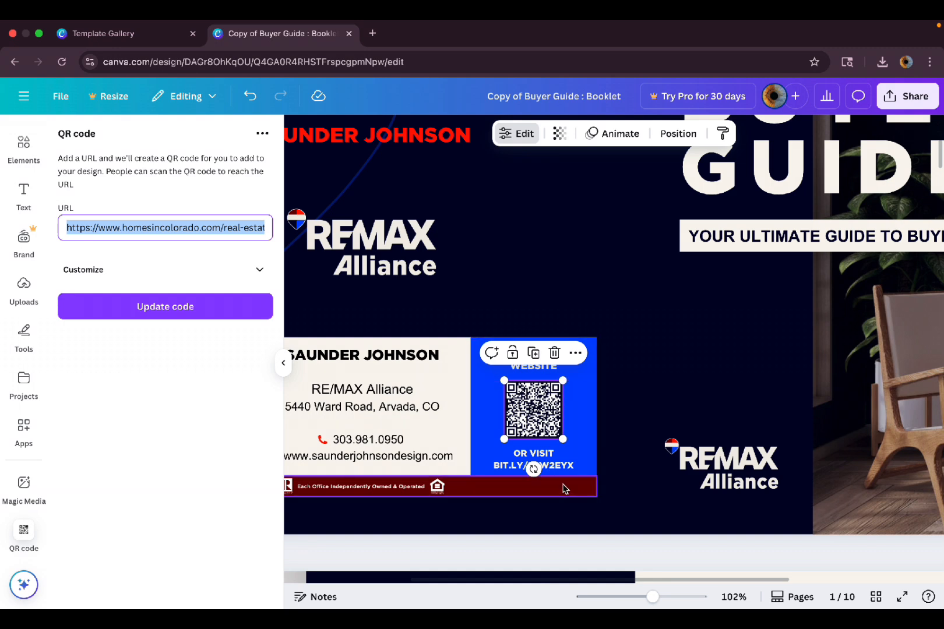
{"action": "left_click", "coordinate": [364, 459]}
{"action": "double_click", "coordinate": [363, 455]}
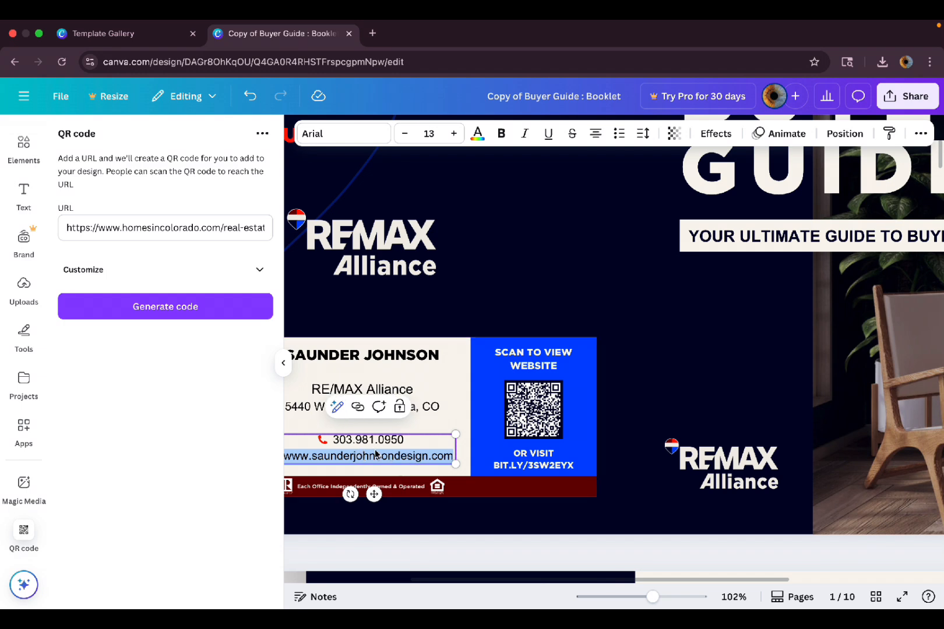
{"action": "left_click", "coordinate": [550, 408]}
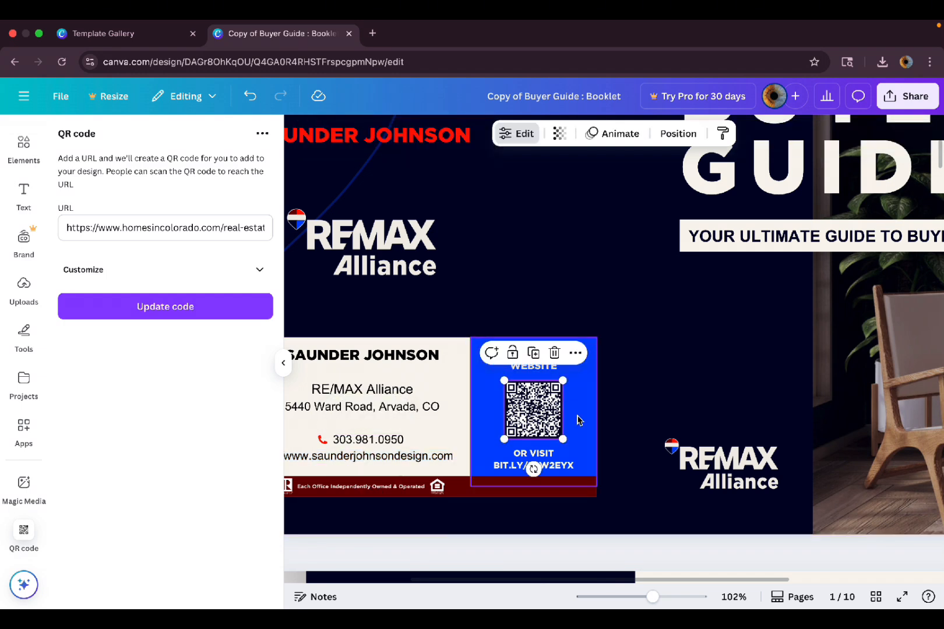
{"action": "triple_click", "coordinate": [192, 229]}
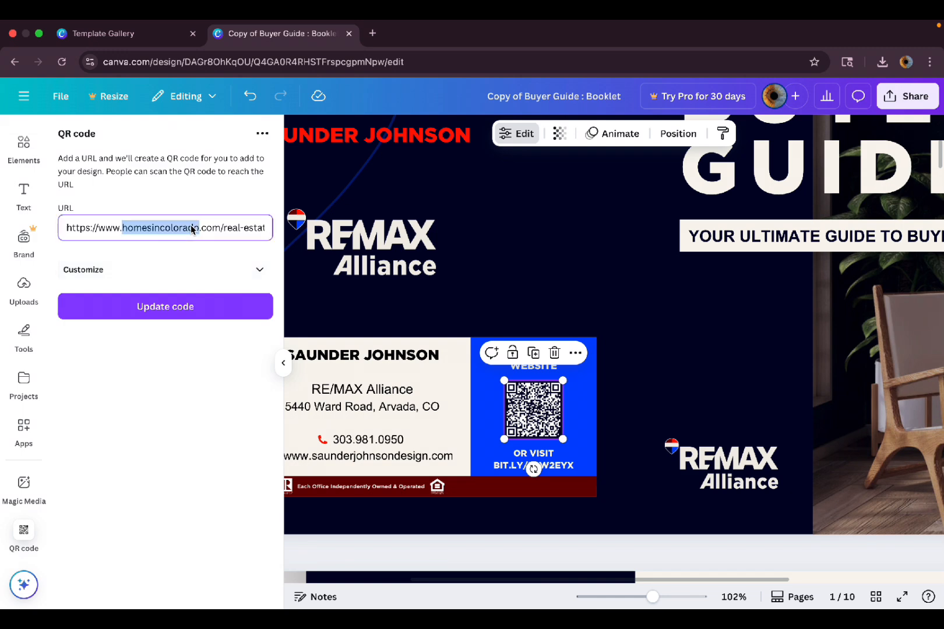
{"action": "key", "text": "BackSpace"}
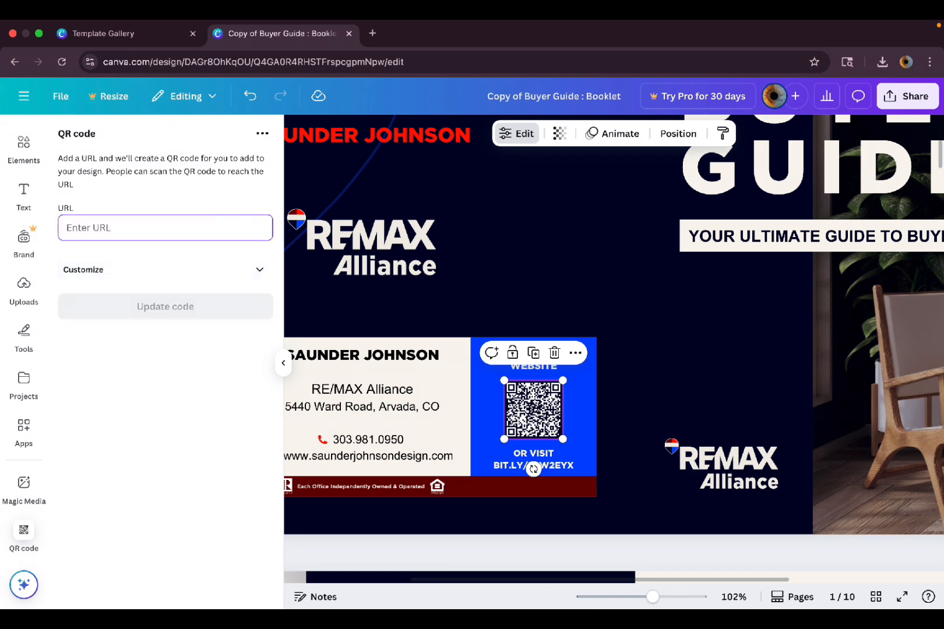
{"action": "type", "text": "www.saunderjohnsondesign.com"}
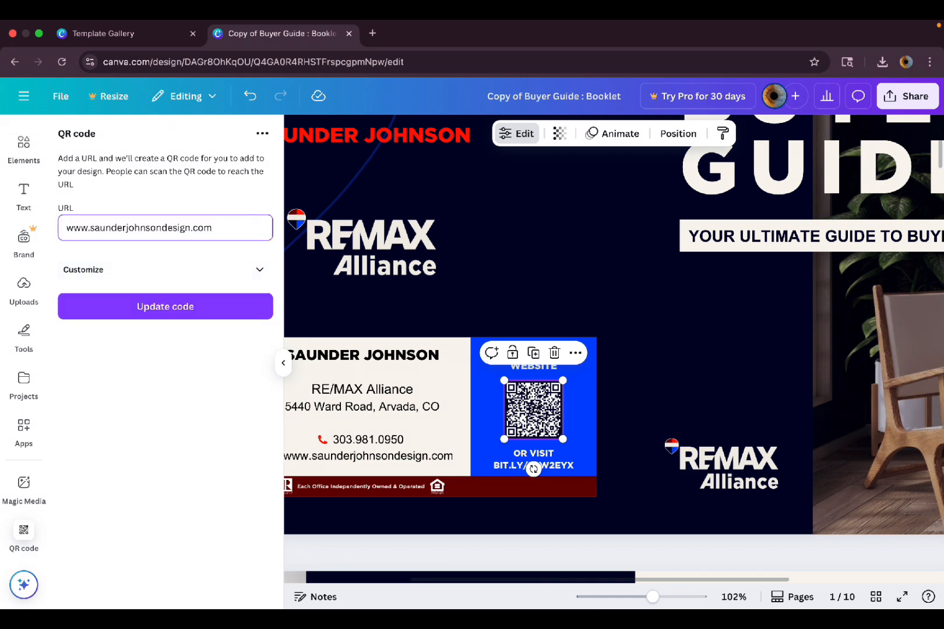
{"action": "left_click", "coordinate": [206, 306]}
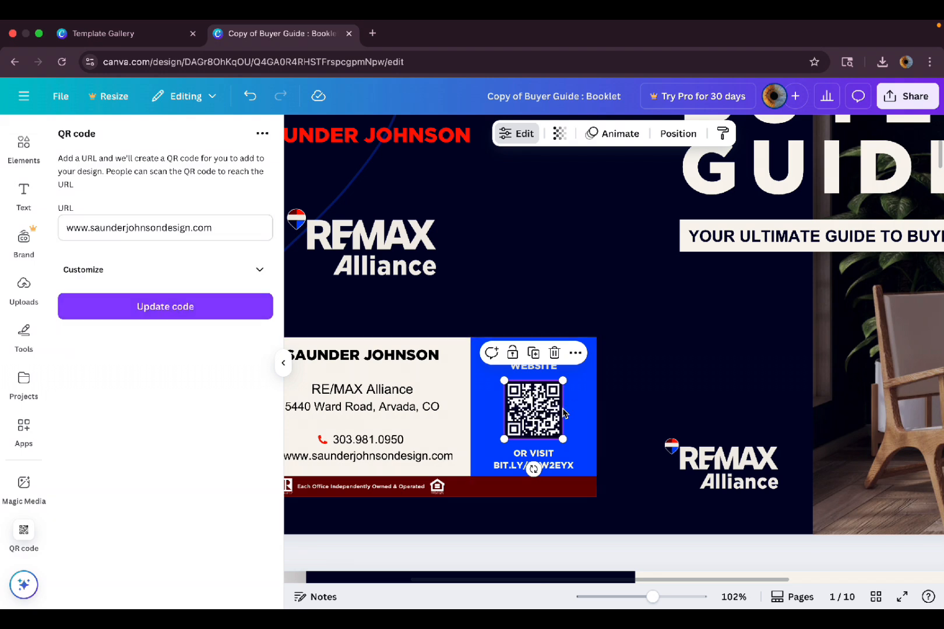
{"action": "left_click", "coordinate": [636, 359]}
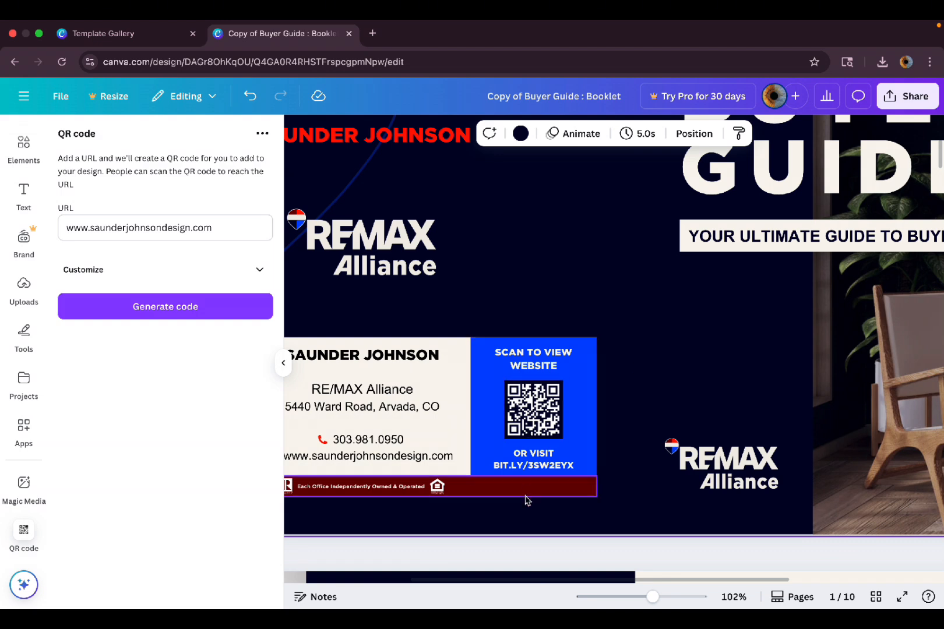
{"action": "left_click", "coordinate": [542, 471]}
{"action": "scroll", "coordinate": [542, 469], "scroll_direction": "up", "scroll_amount": 5}
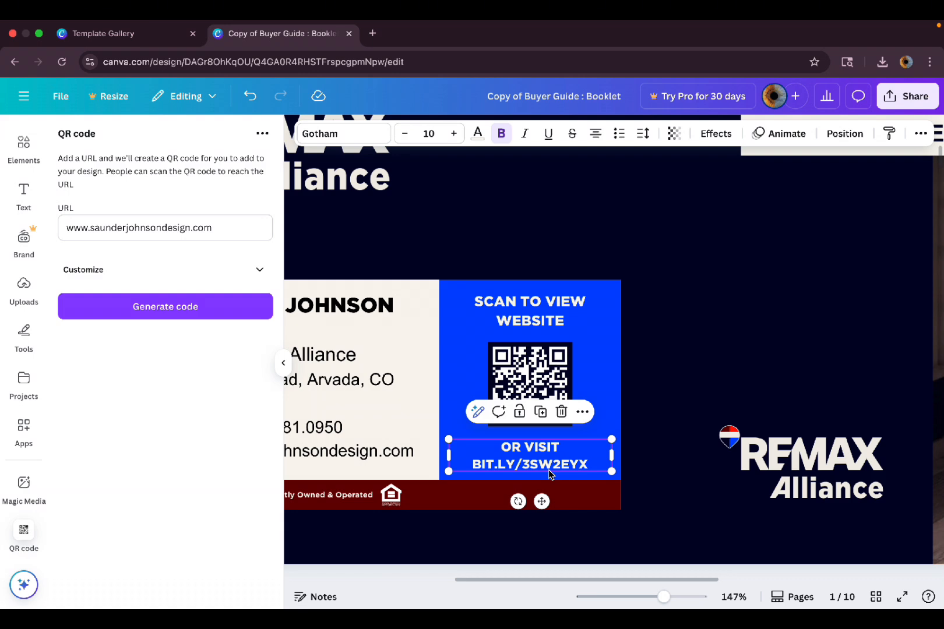
{"action": "scroll", "coordinate": [549, 469], "scroll_direction": "down", "scroll_amount": 4}
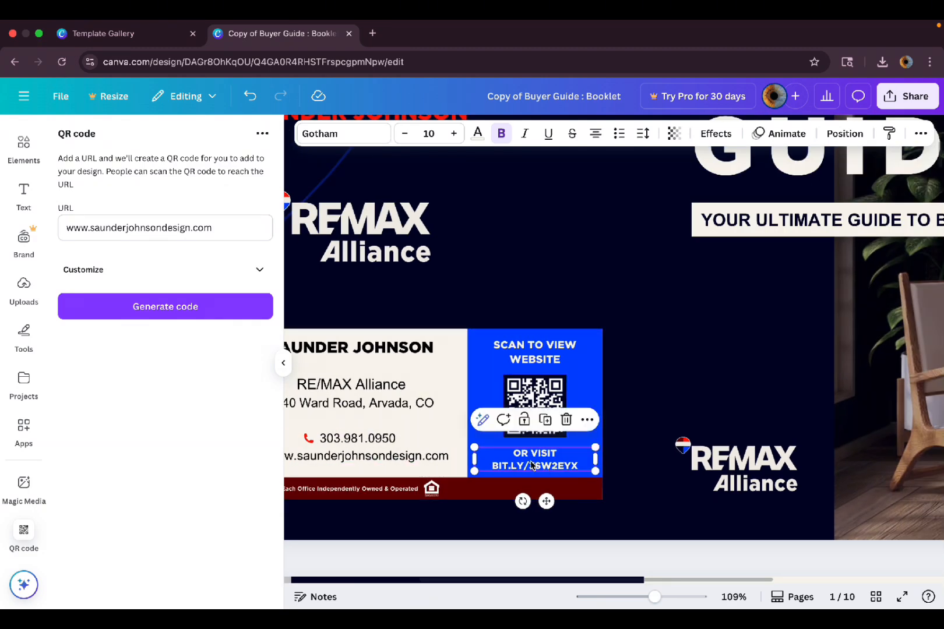
{"action": "scroll", "coordinate": [539, 469], "scroll_direction": "up", "scroll_amount": 3}
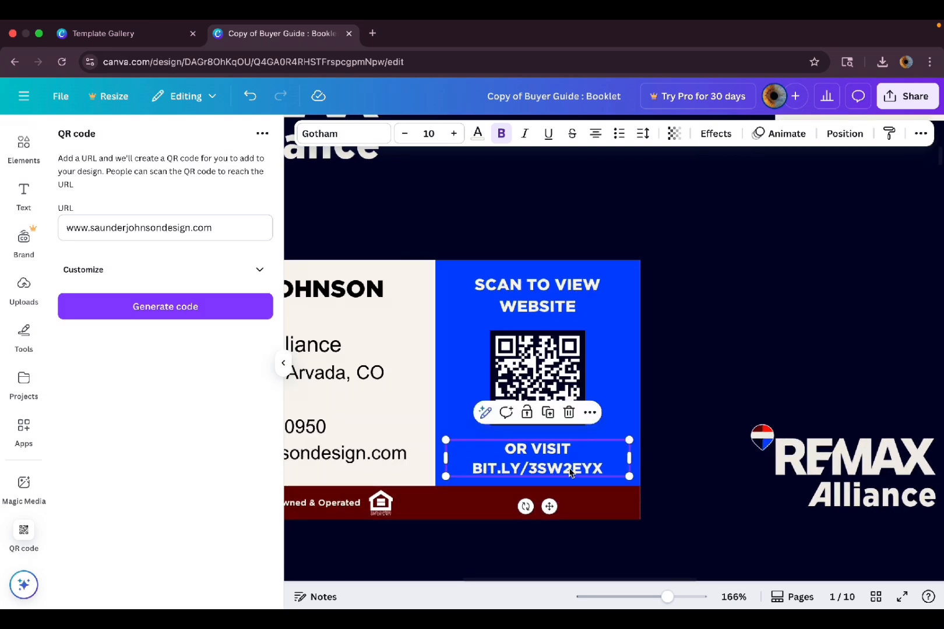
{"action": "scroll", "coordinate": [589, 473], "scroll_direction": "down", "scroll_amount": 2}
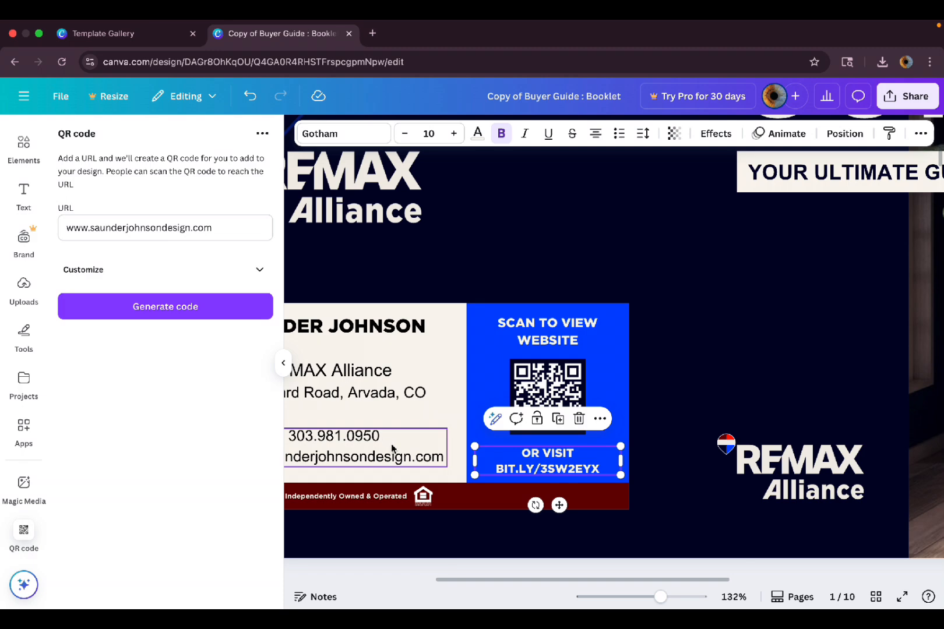
{"action": "scroll", "coordinate": [511, 512], "scroll_direction": "left", "scroll_amount": 5}
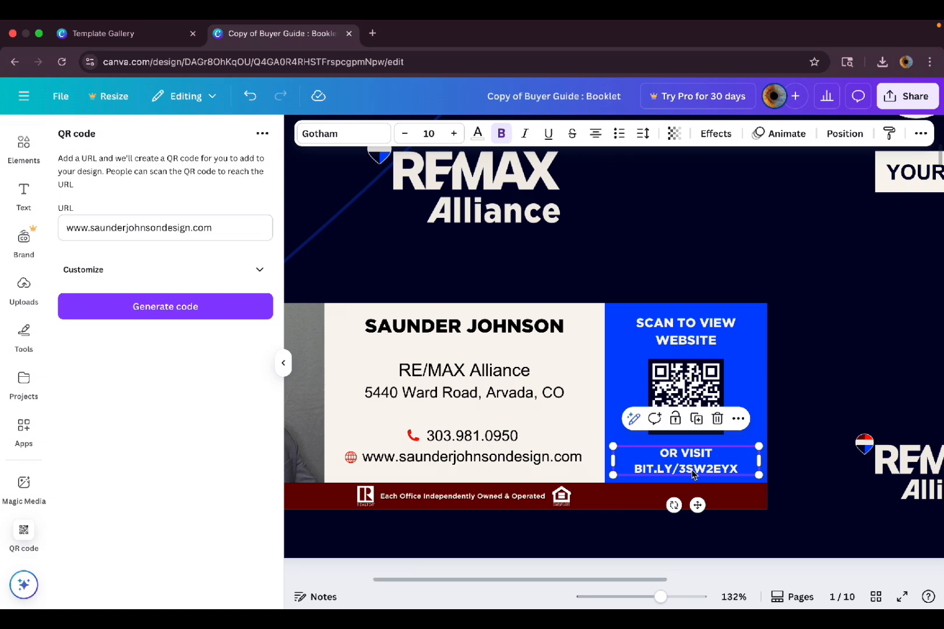
{"action": "key", "text": "ctrl+Up"}
{"action": "left_click", "coordinate": [419, 77]}
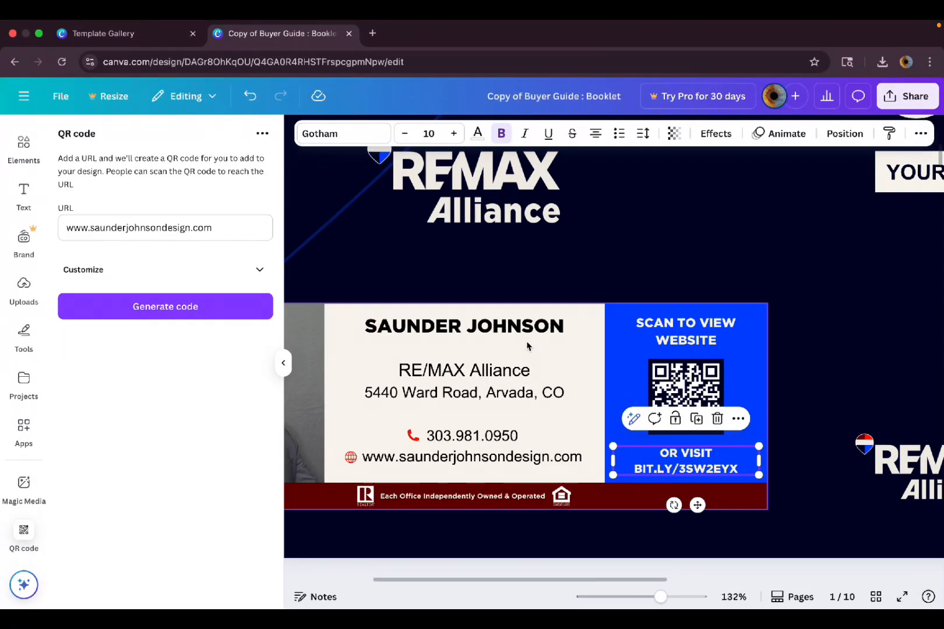
Go to bitly.com in a new tab and dismiss the cookie notice.
{"action": "left_click", "coordinate": [372, 33]}
{"action": "type", "text": "bi"}
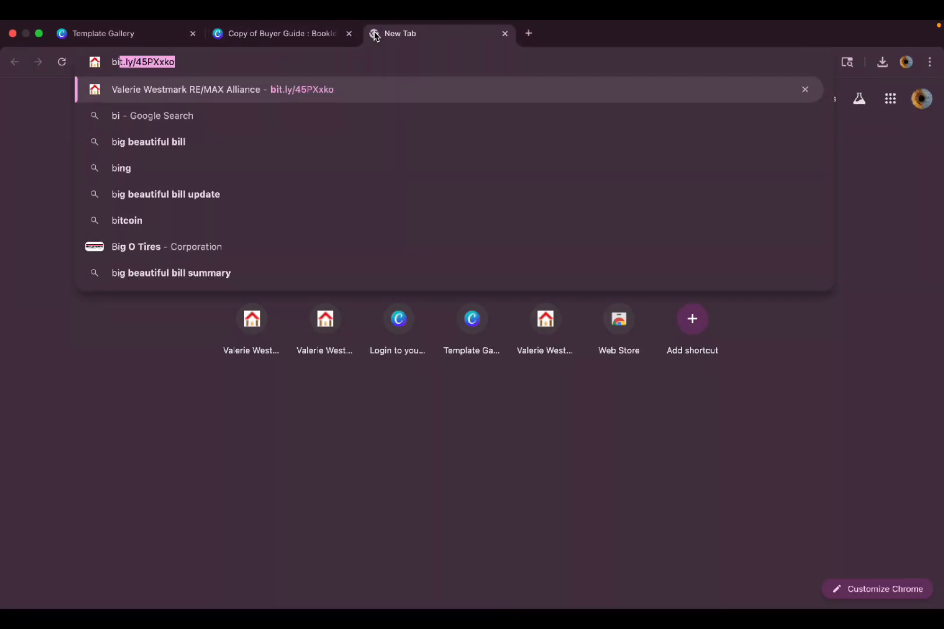
{"action": "type", "text": "tly.co"}
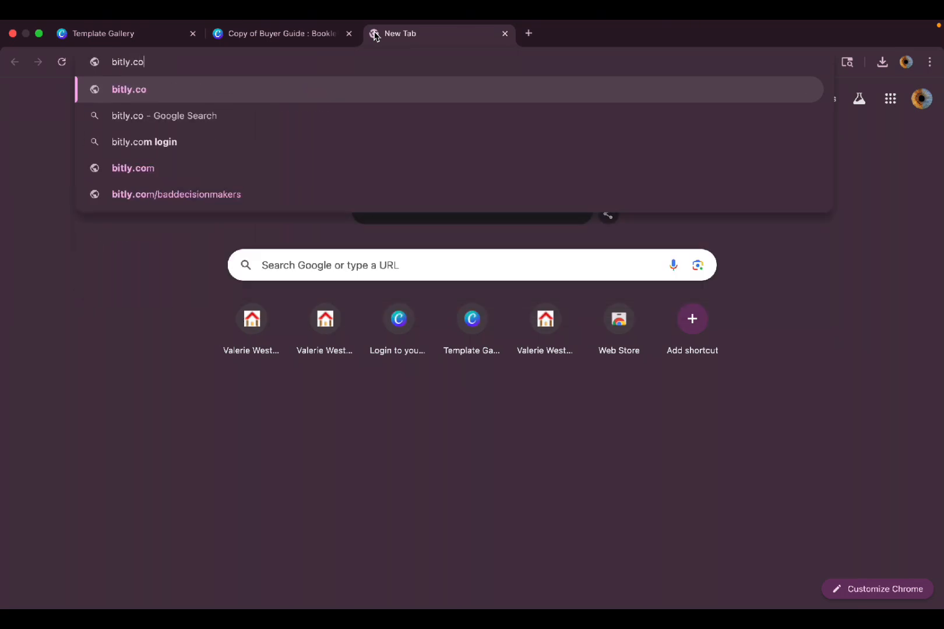
{"action": "type", "text": "m"}
{"action": "key", "text": "Return"}
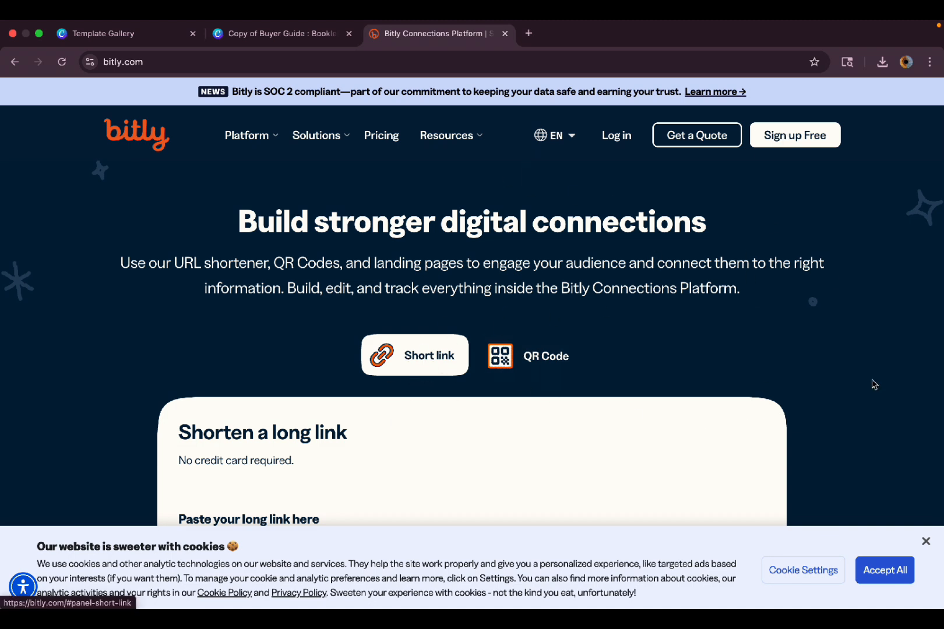
{"action": "left_click", "coordinate": [926, 542]}
Sign up for the Free plan with Google and skip onboarding to reach the Link Dashboard.
{"action": "left_click", "coordinate": [774, 137]}
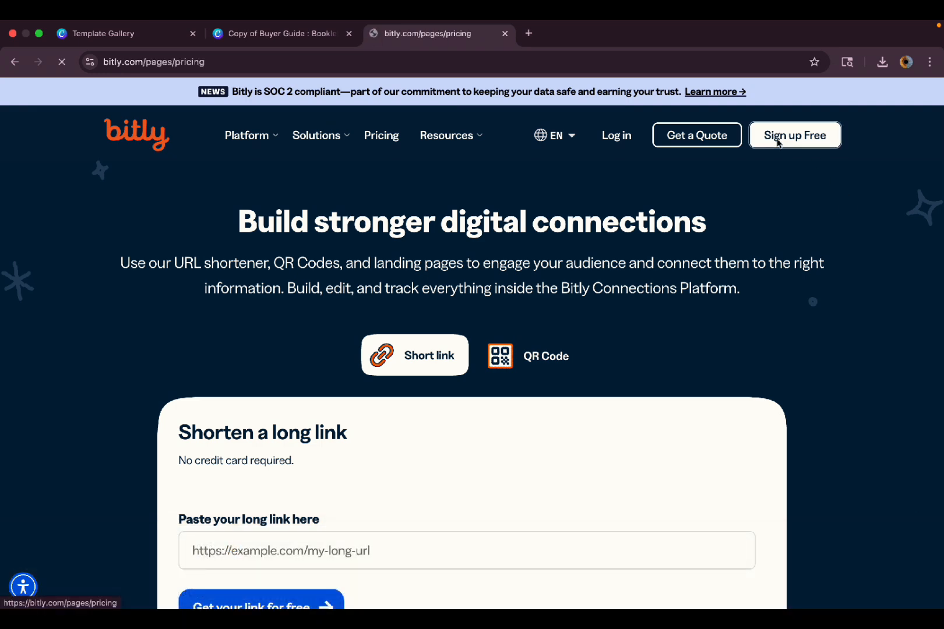
{"action": "scroll", "coordinate": [219, 466], "scroll_direction": "down", "scroll_amount": 2}
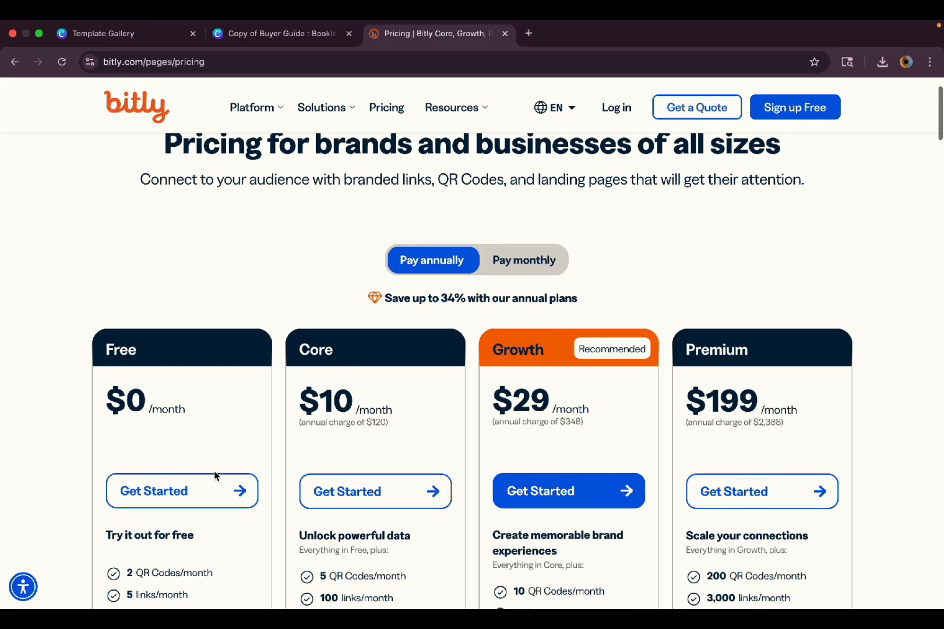
{"action": "left_click", "coordinate": [198, 495]}
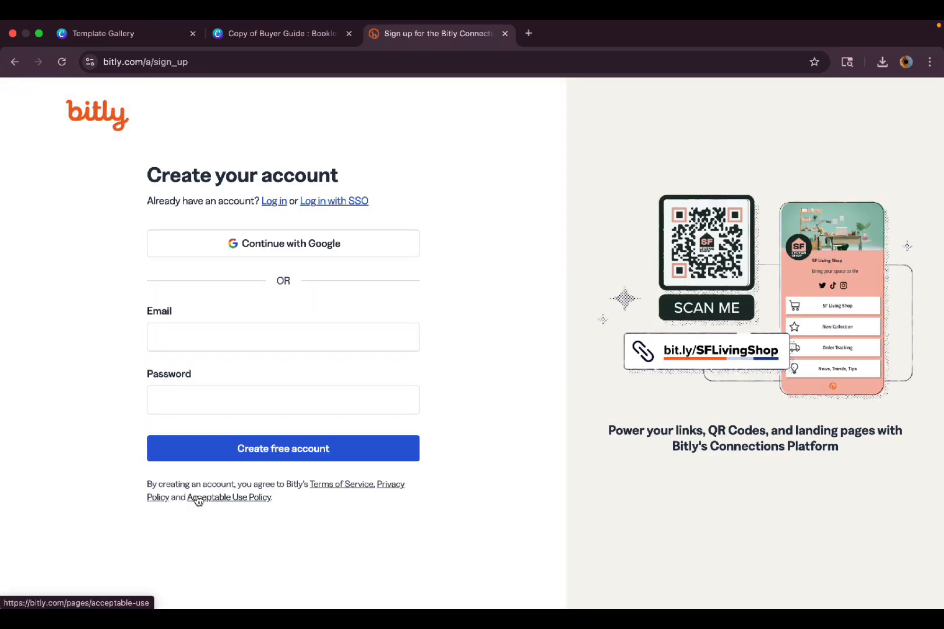
{"action": "left_click", "coordinate": [294, 249]}
{"action": "left_click", "coordinate": [575, 300]}
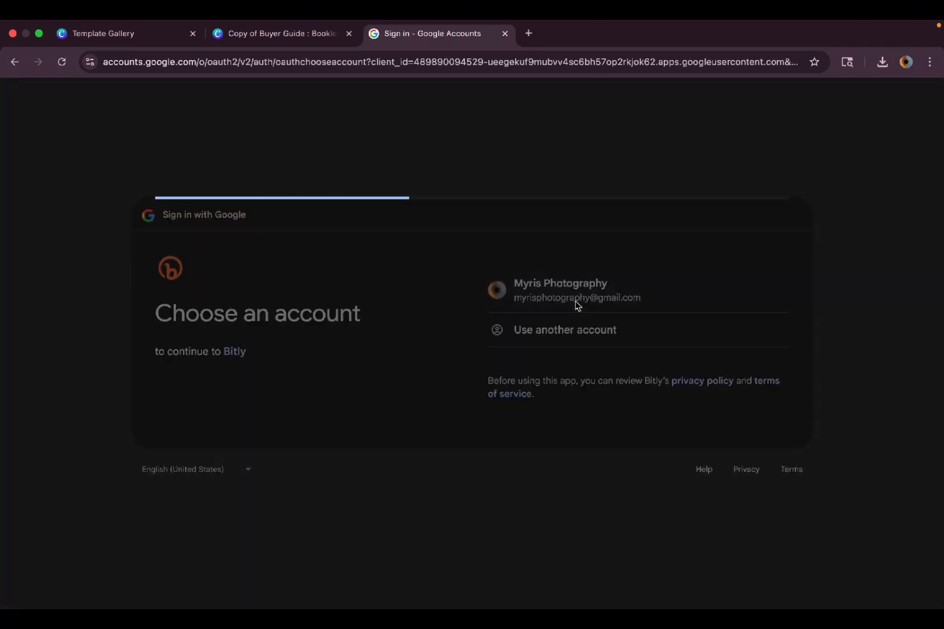
{"action": "left_click", "coordinate": [698, 411]}
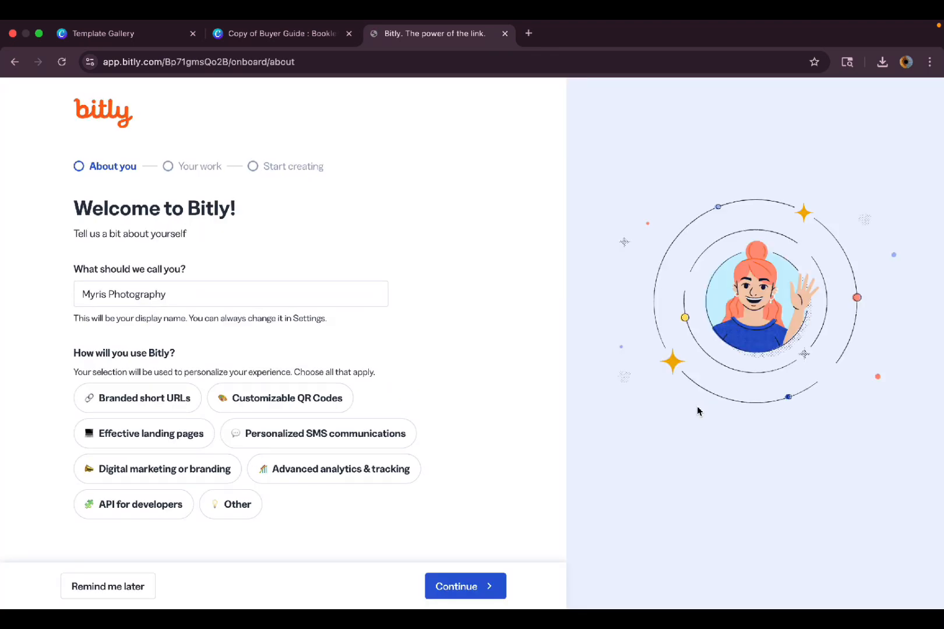
{"action": "left_click", "coordinate": [127, 587]}
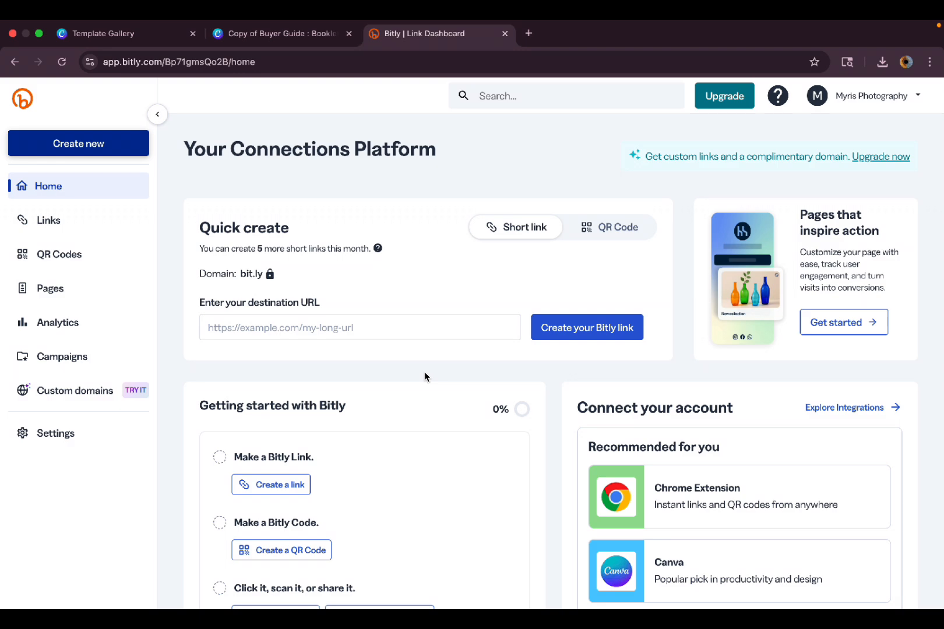
{"action": "left_click", "coordinate": [281, 36]}
{"action": "left_click", "coordinate": [467, 461]}
{"action": "left_click", "coordinate": [468, 461]}
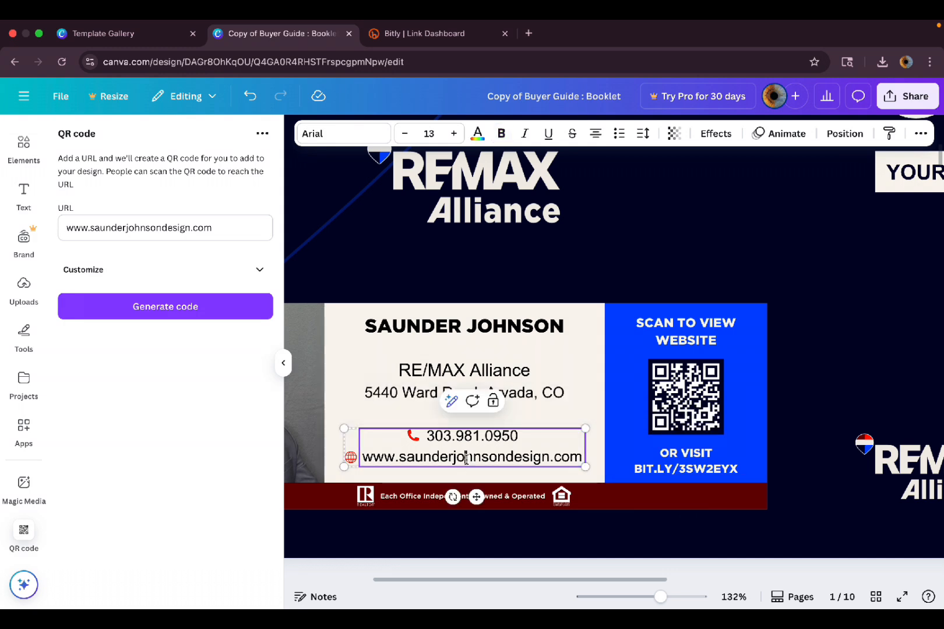
{"action": "double_click", "coordinate": [466, 460]}
{"action": "triple_click", "coordinate": [466, 459]}
{"action": "key", "text": "super+c"}
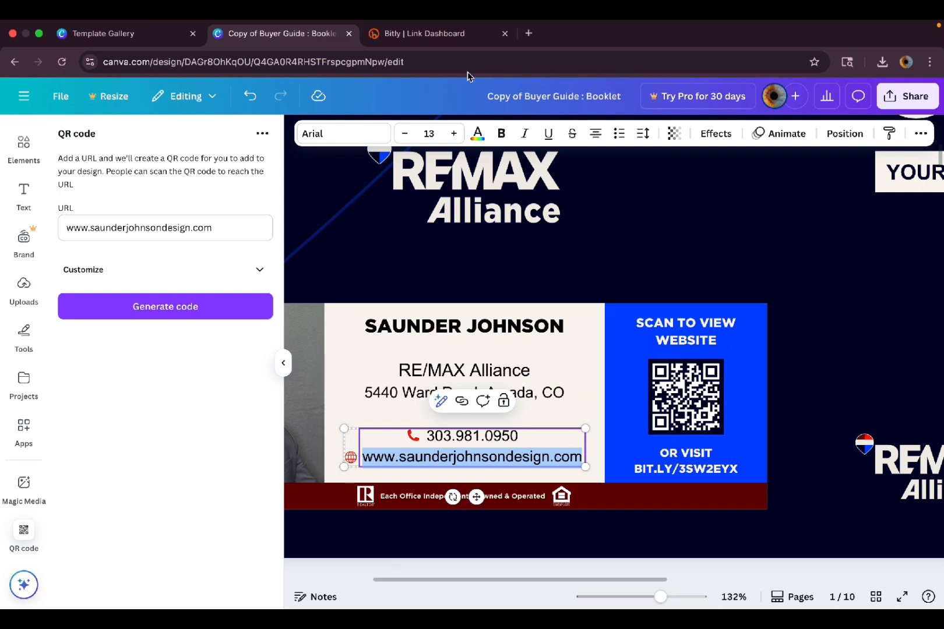
{"action": "left_click", "coordinate": [441, 36]}
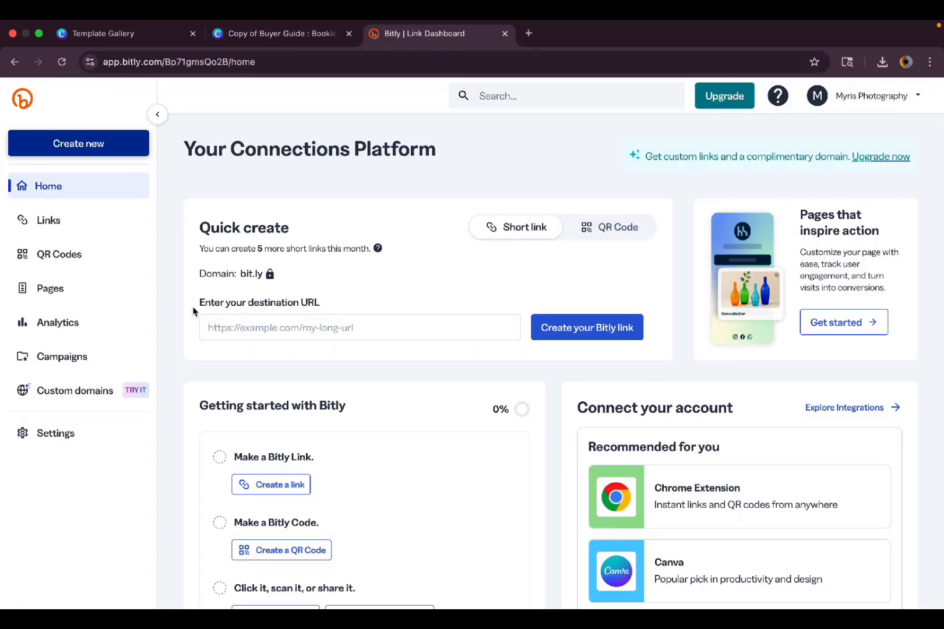
{"action": "left_click_drag", "start_coordinate": [193, 311], "coordinate": [331, 306]}
{"action": "left_click", "coordinate": [330, 321]}
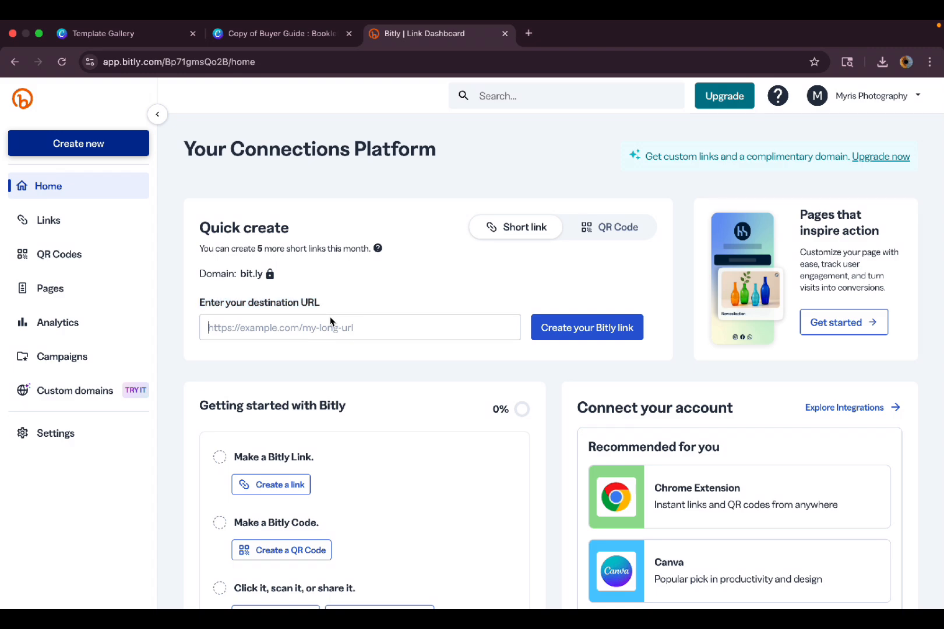
{"action": "key", "text": "super+v"}
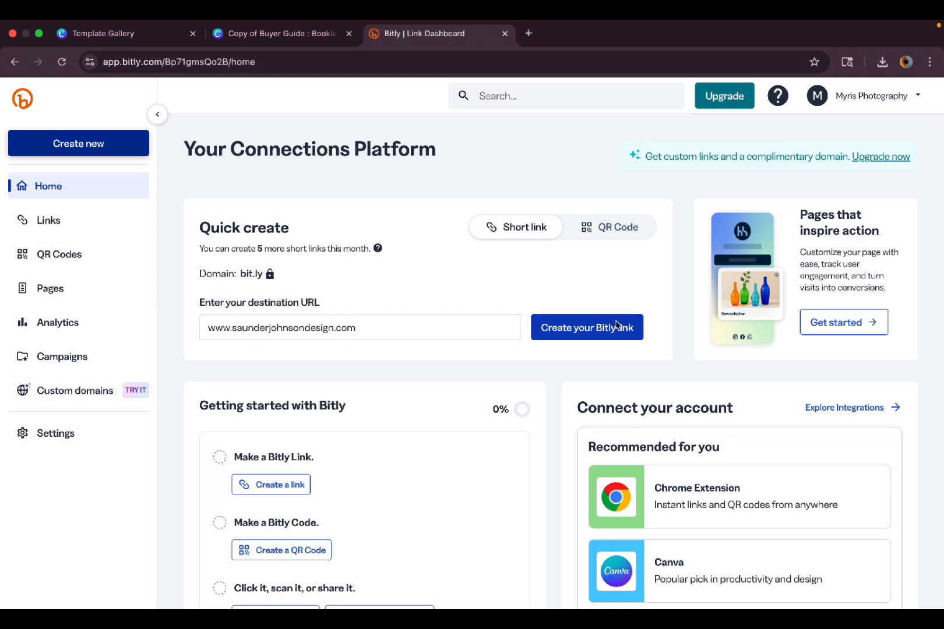
{"action": "left_click", "coordinate": [600, 329]}
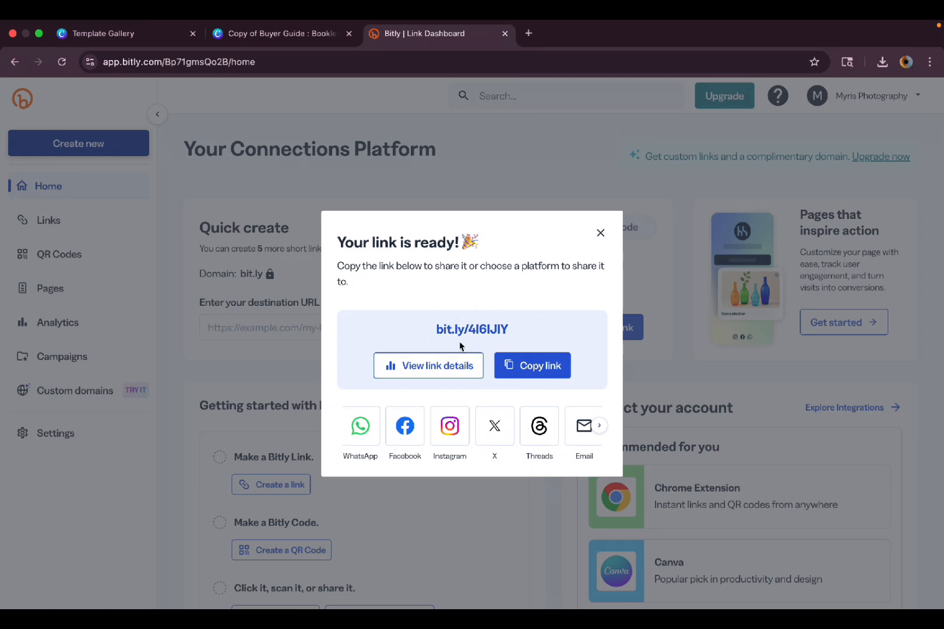
{"action": "left_click", "coordinate": [541, 373]}
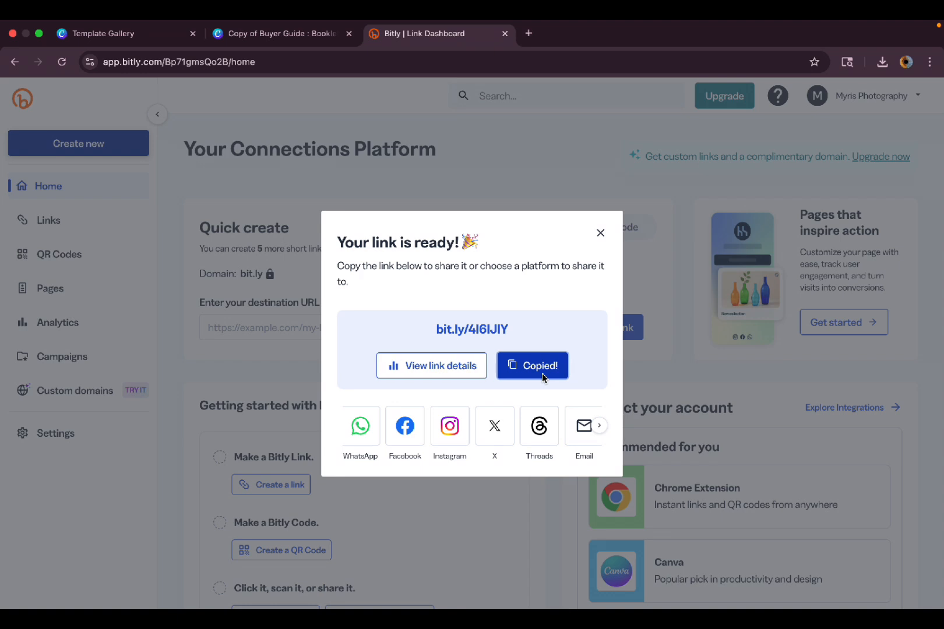
Back in the Canva booklet, select the old BITLY/3SW2EYX link text in the OR VISIT box.
{"action": "left_click", "coordinate": [261, 35]}
{"action": "left_click", "coordinate": [664, 466]}
{"action": "double_click", "coordinate": [657, 466]}
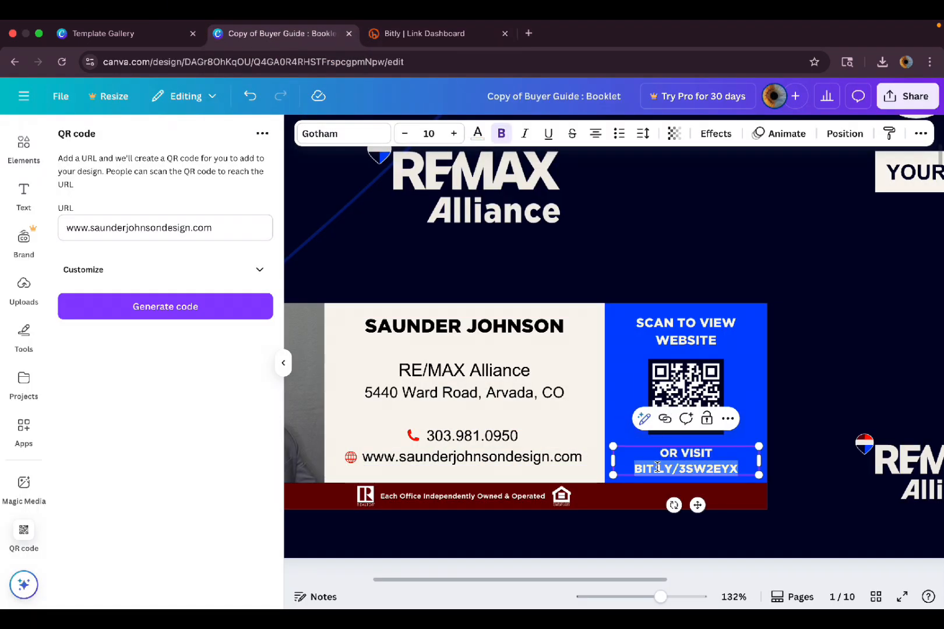